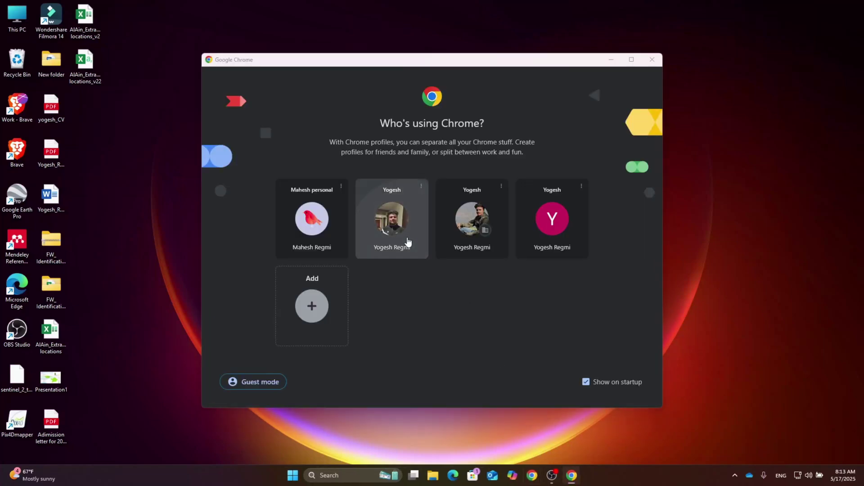
Find EarthExplorer via a 'usgs' search in the chosen Chrome profile and sign in with the saved credentials
{"action": "left_click", "coordinate": [408, 242]}
{"action": "type", "text": "usgs.gov"}
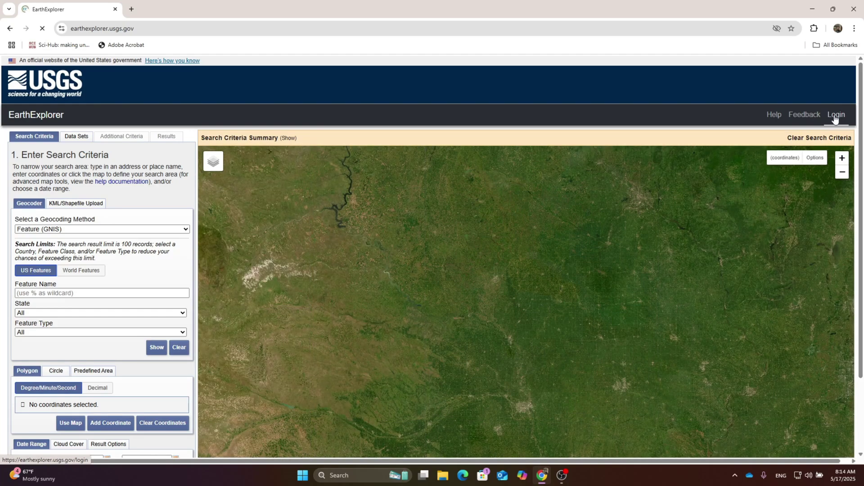
{"action": "left_click", "coordinate": [834, 116]}
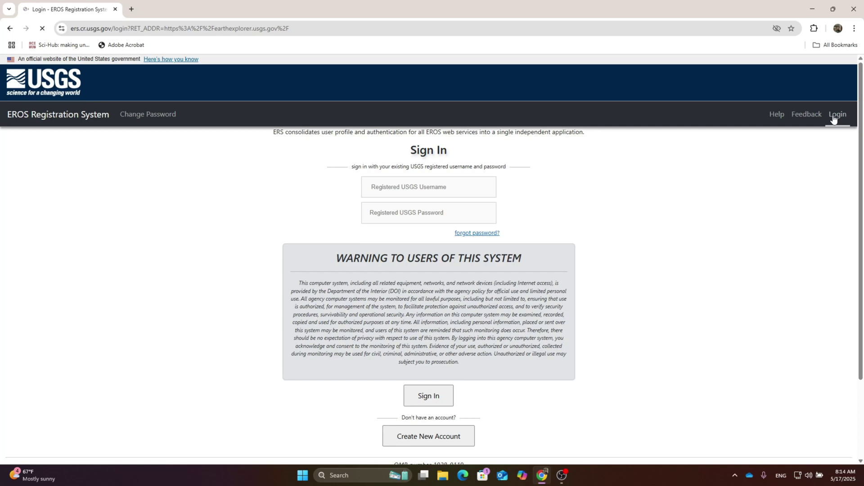
{"action": "scroll", "coordinate": [594, 288], "scroll_direction": "down", "scroll_amount": 2}
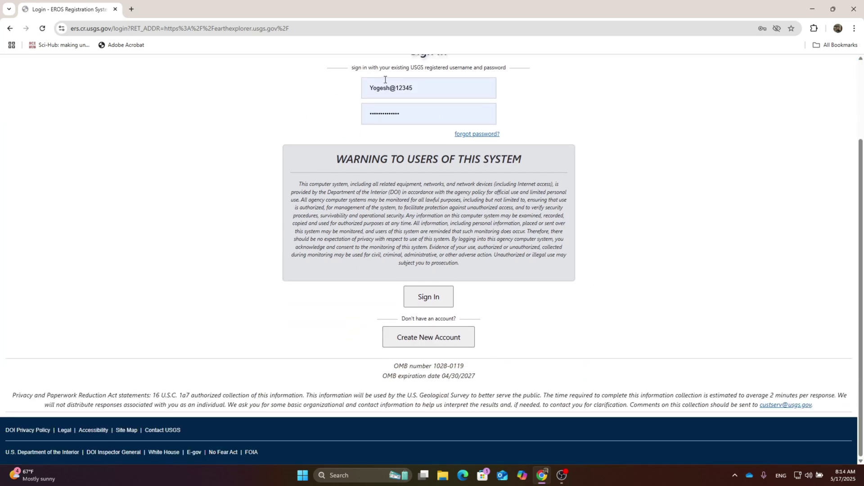
{"action": "left_click", "coordinate": [436, 303]}
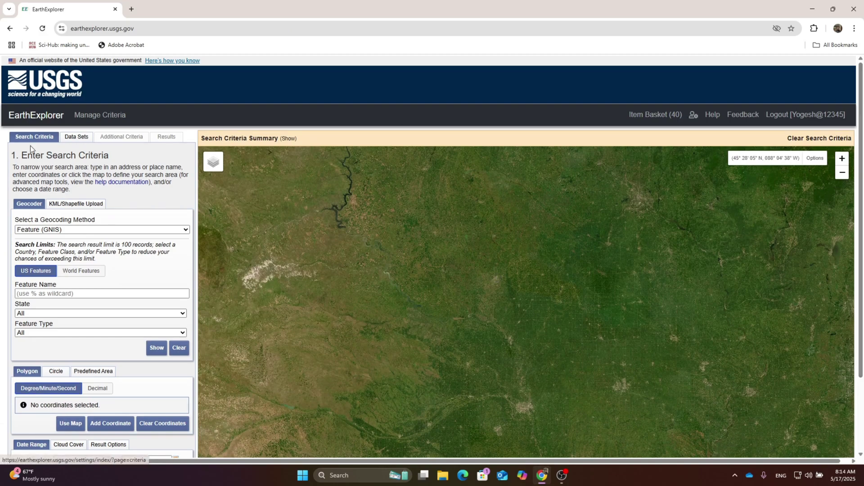
Move the map to northern India's Ganges plain and place four polygon corners around it
{"action": "scroll", "coordinate": [56, 232], "scroll_direction": "down", "scroll_amount": 2}
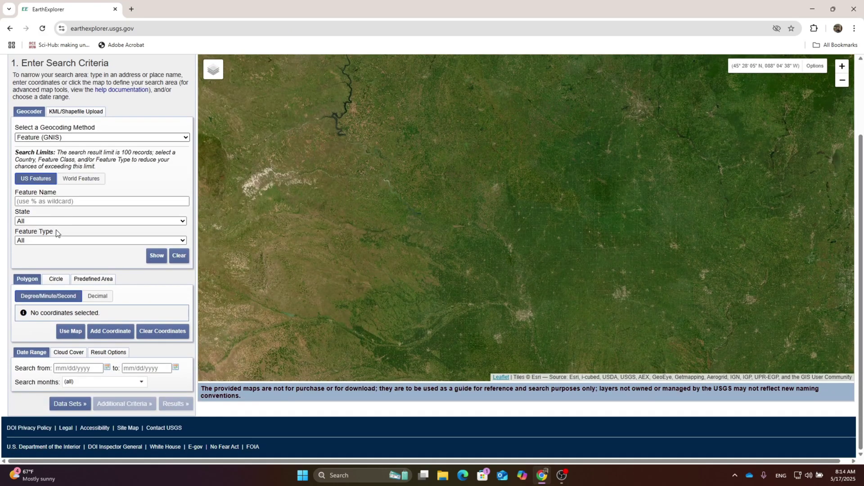
{"action": "scroll", "coordinate": [56, 233], "scroll_direction": "up", "scroll_amount": 2}
{"action": "scroll", "coordinate": [415, 256], "scroll_direction": "down", "scroll_amount": 5}
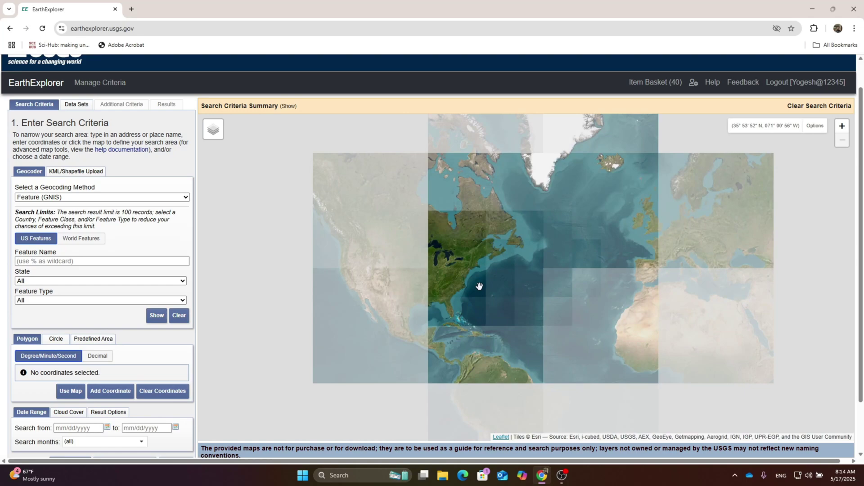
{"action": "scroll", "coordinate": [479, 286], "scroll_direction": "down", "scroll_amount": 1}
{"action": "scroll", "coordinate": [517, 310], "scroll_direction": "up", "scroll_amount": 1}
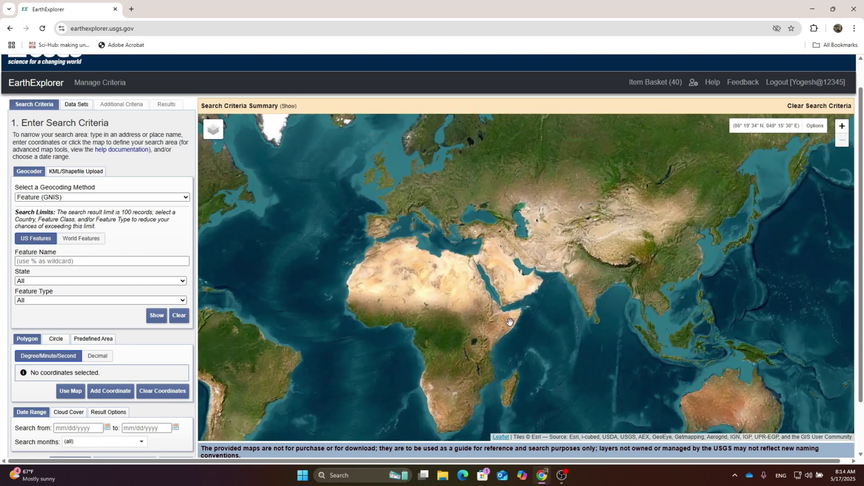
{"action": "scroll", "coordinate": [557, 243], "scroll_direction": "up", "scroll_amount": 4}
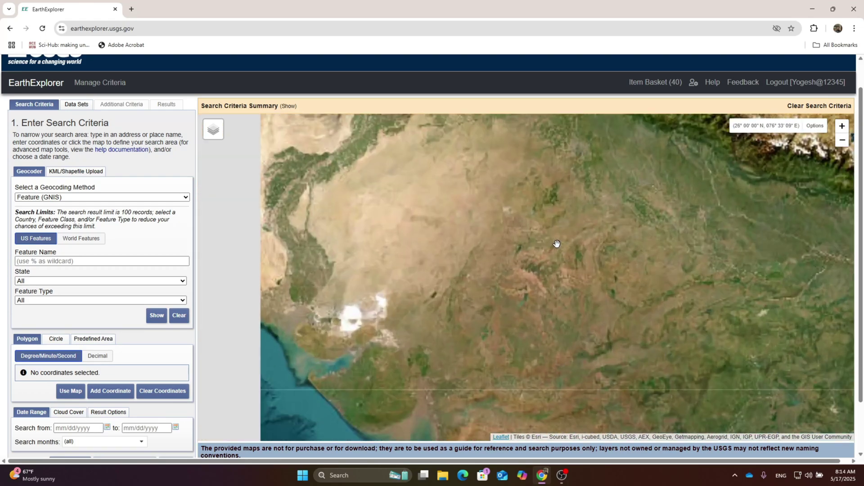
{"action": "scroll", "coordinate": [636, 249], "scroll_direction": "up", "scroll_amount": 2}
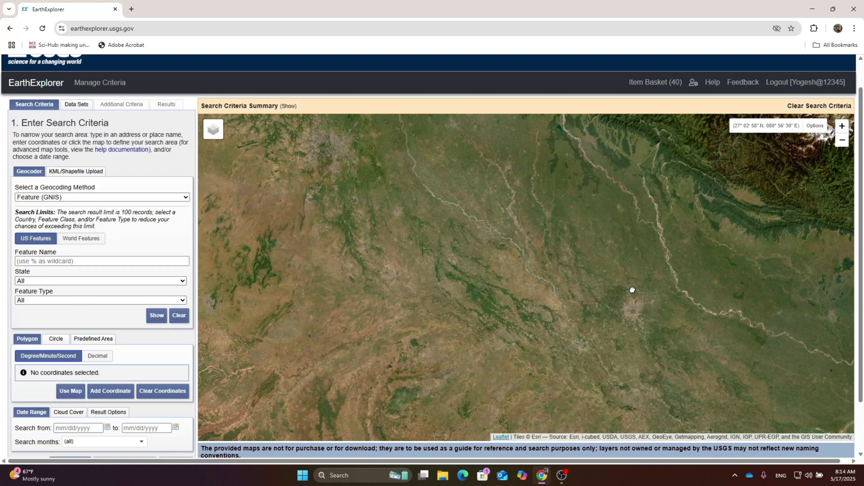
{"action": "left_click_drag", "start_coordinate": [632, 289], "coordinate": [543, 294]}
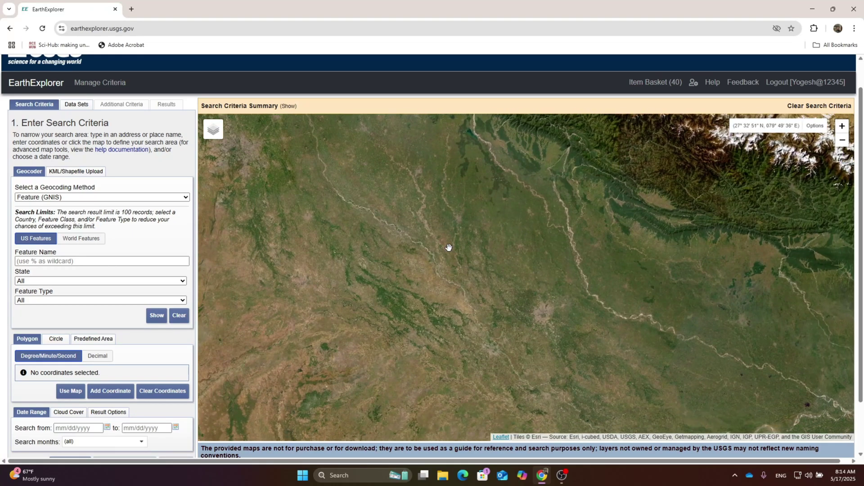
{"action": "left_click", "coordinate": [384, 242]}
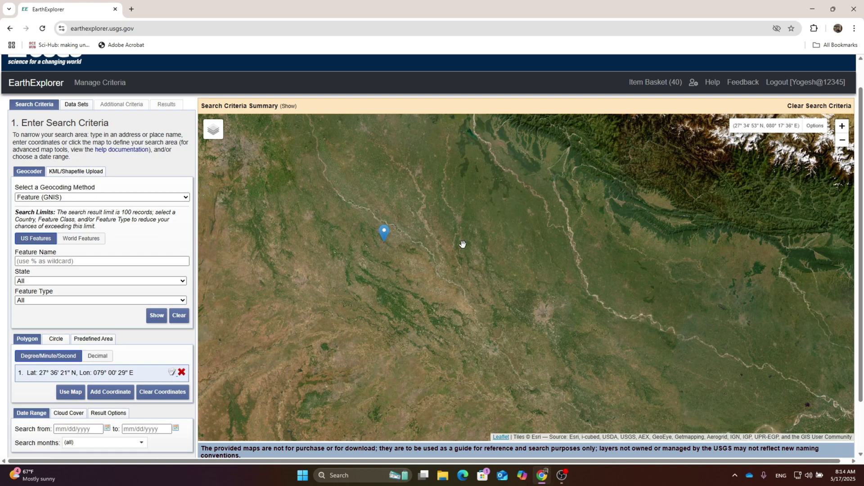
{"action": "left_click", "coordinate": [488, 239]}
{"action": "left_click", "coordinate": [495, 289]}
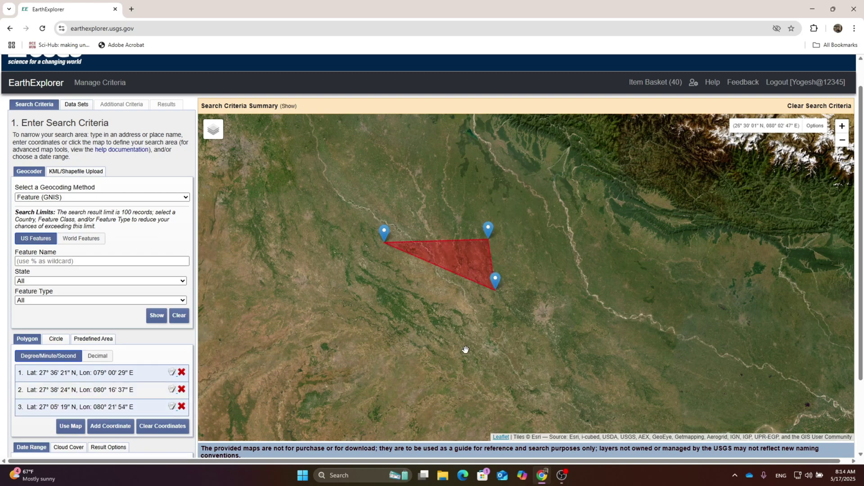
{"action": "left_click", "coordinate": [384, 300]}
{"action": "scroll", "coordinate": [88, 238], "scroll_direction": "down", "scroll_amount": 3}
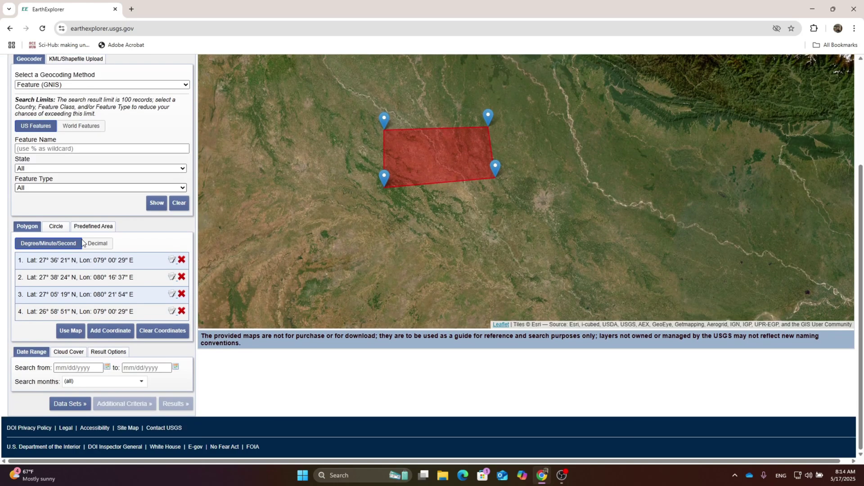
Set the search start date to 01/01/2011
{"action": "left_click", "coordinate": [107, 367]}
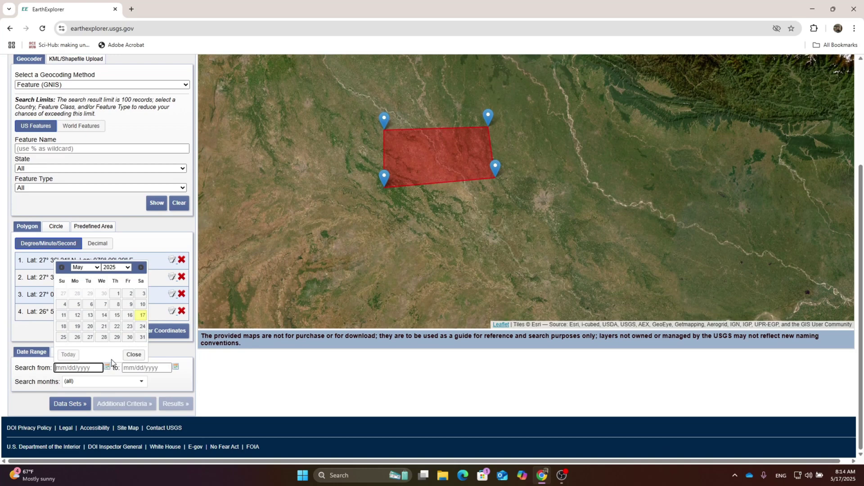
{"action": "left_click", "coordinate": [127, 267]}
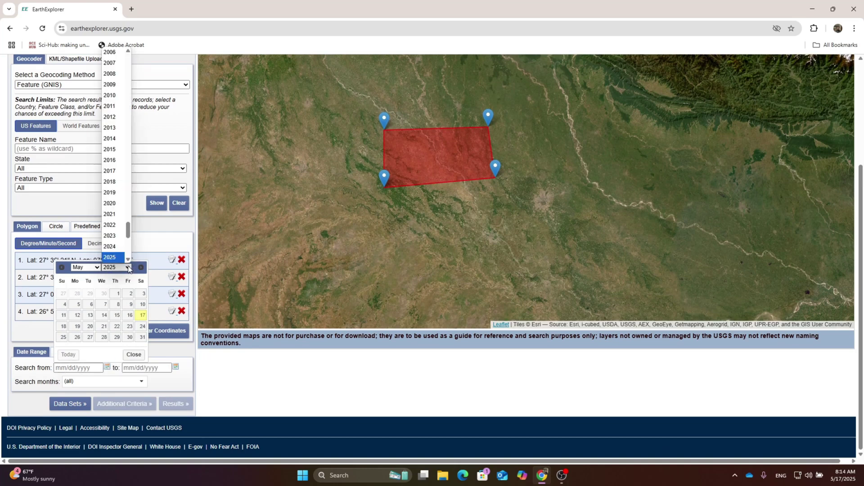
{"action": "left_click", "coordinate": [115, 107]}
{"action": "left_click", "coordinate": [92, 268]}
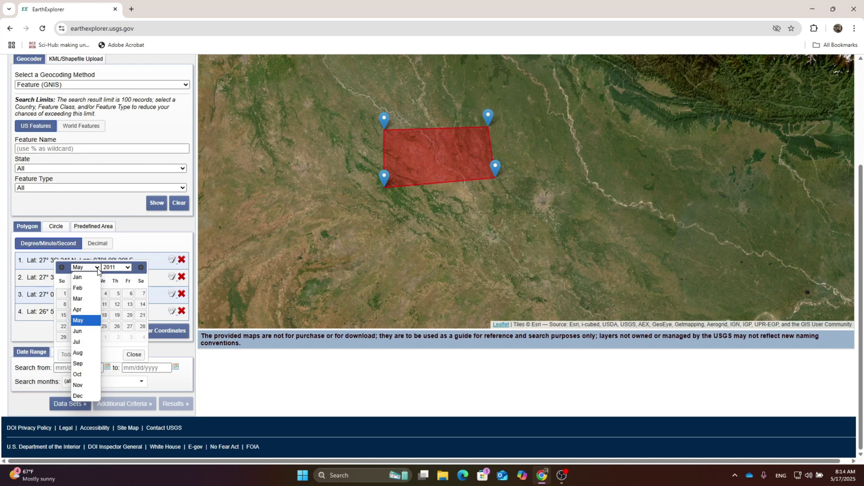
{"action": "left_click", "coordinate": [81, 276]}
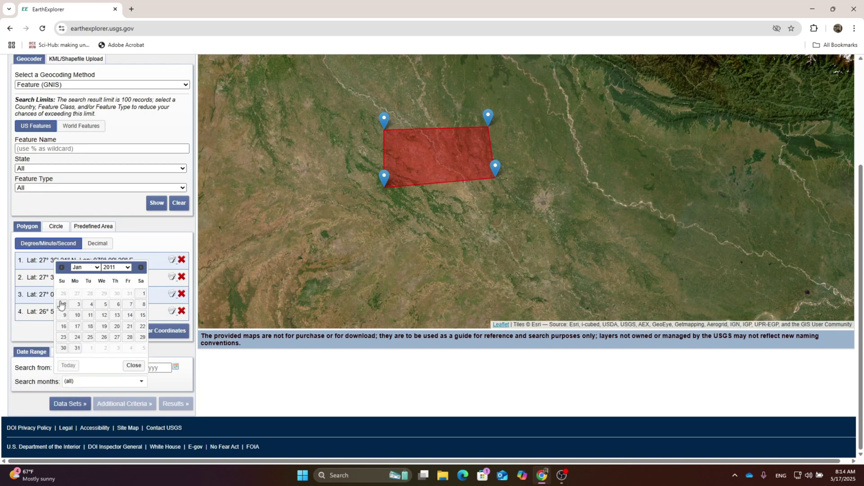
{"action": "left_click", "coordinate": [143, 294]}
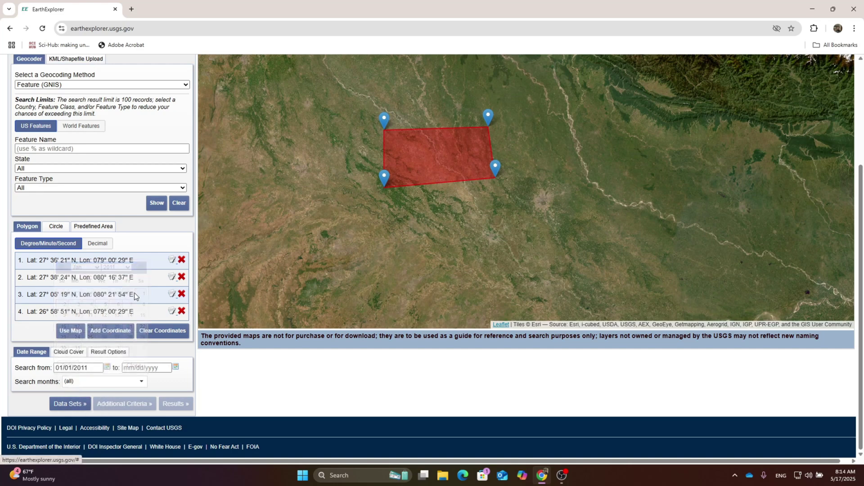
Set the search end date to 01/02/2020 and proceed to the Data Sets list
{"action": "left_click", "coordinate": [176, 367]}
{"action": "left_click", "coordinate": [194, 267]}
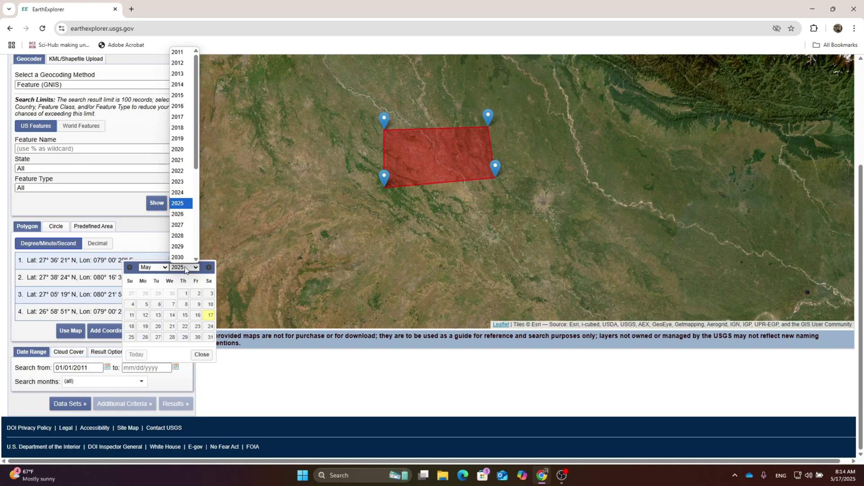
{"action": "left_click", "coordinate": [184, 150]}
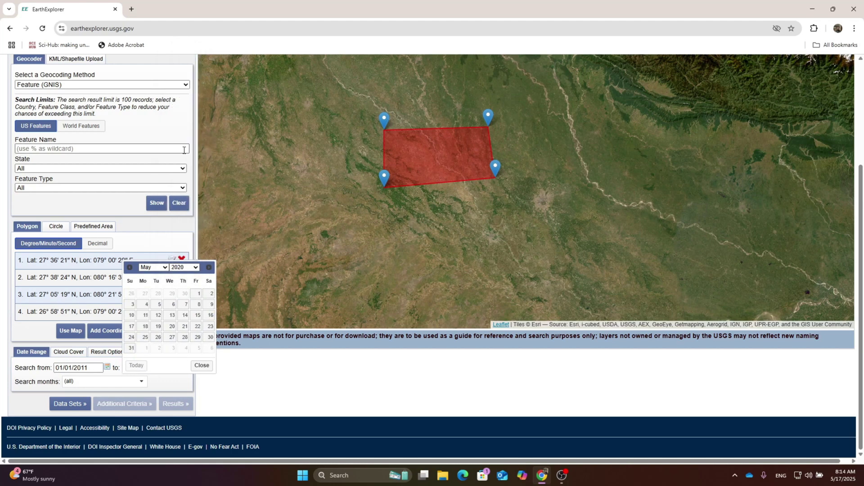
{"action": "left_click", "coordinate": [166, 268]}
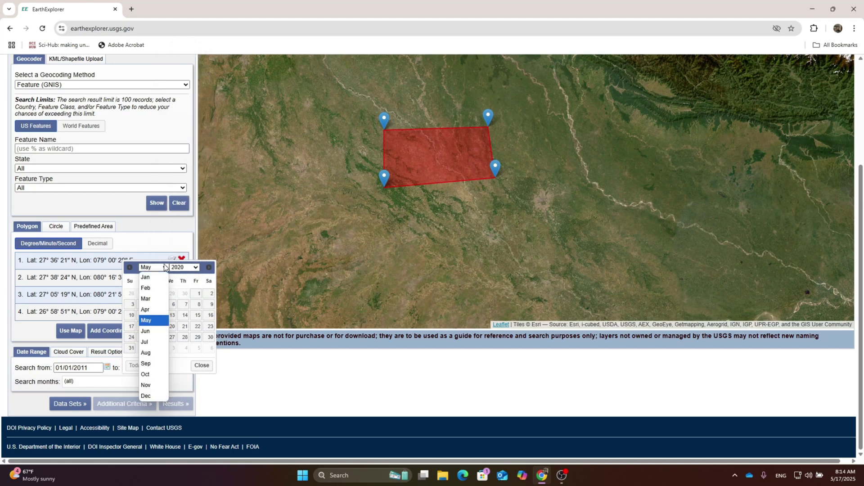
{"action": "left_click", "coordinate": [143, 281]}
{"action": "left_click", "coordinate": [178, 293]}
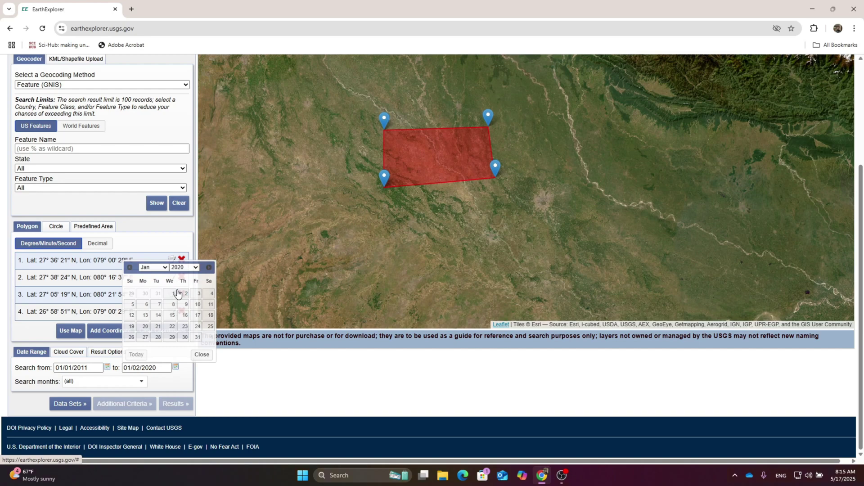
{"action": "left_click", "coordinate": [77, 403]}
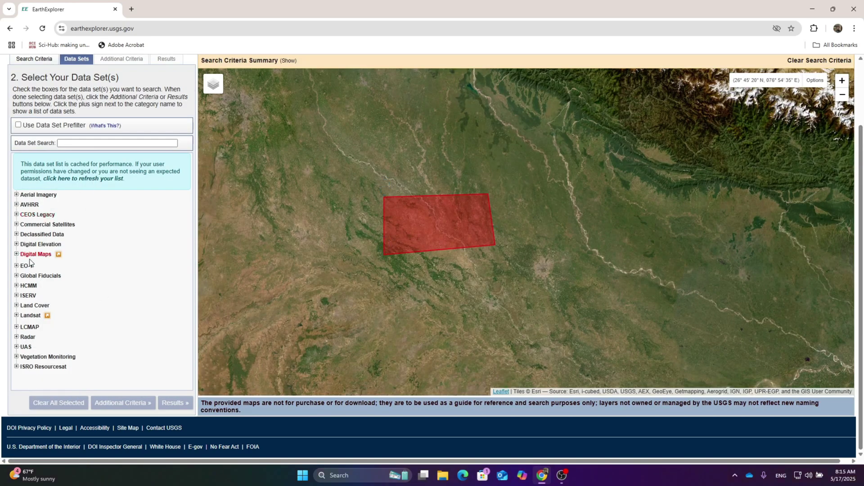
Search the EO-1 Hyperion data set, map the 2011 scene's footprint, and show its download options
{"action": "left_click", "coordinate": [16, 265]}
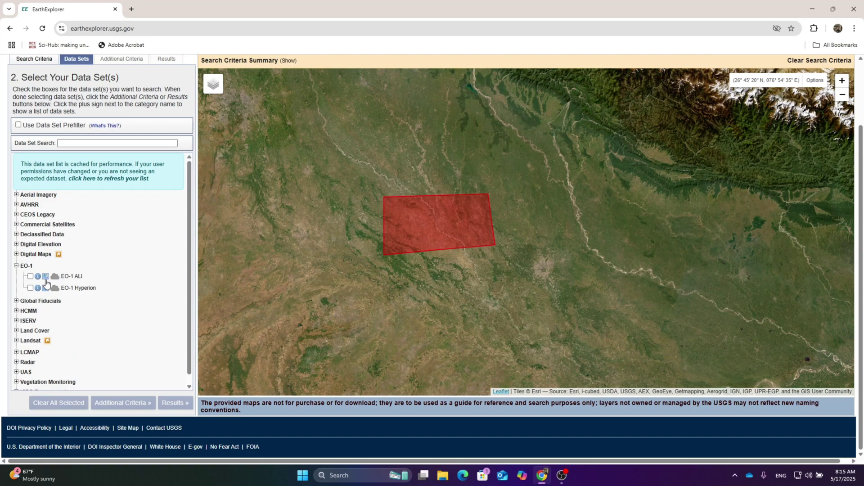
{"action": "left_click", "coordinate": [30, 288]}
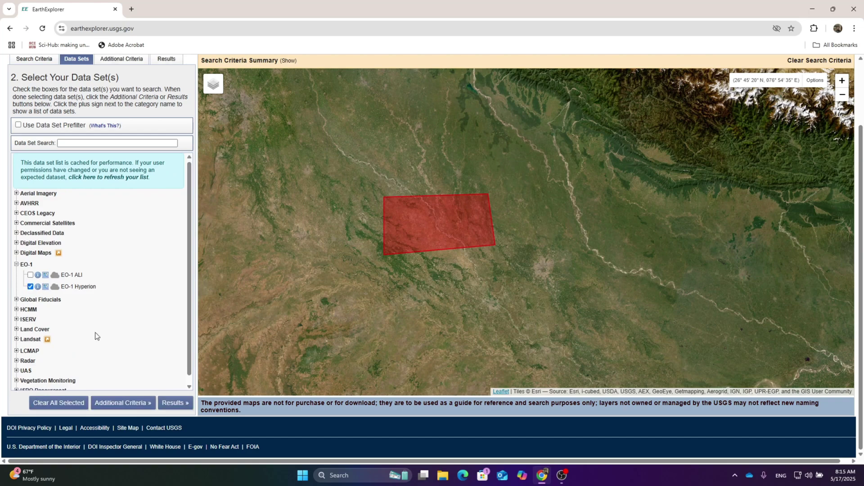
{"action": "scroll", "coordinate": [96, 336], "scroll_direction": "down", "scroll_amount": 1}
{"action": "left_click", "coordinate": [172, 402]}
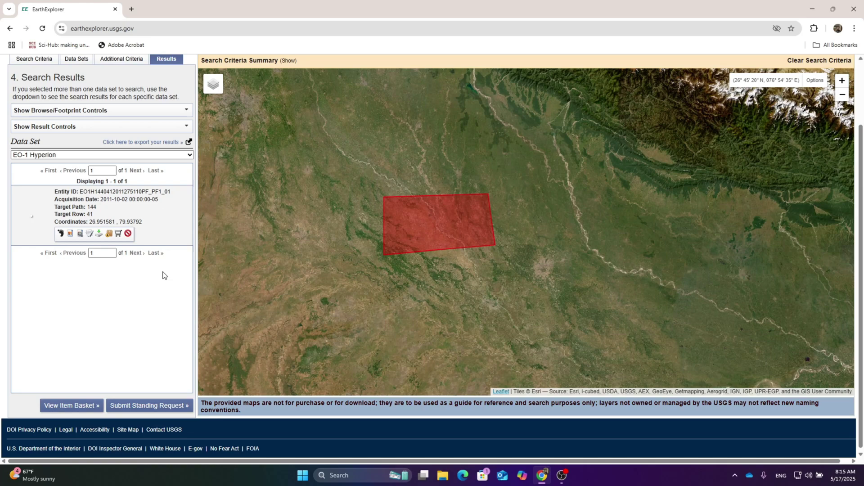
{"action": "left_click", "coordinate": [69, 234]}
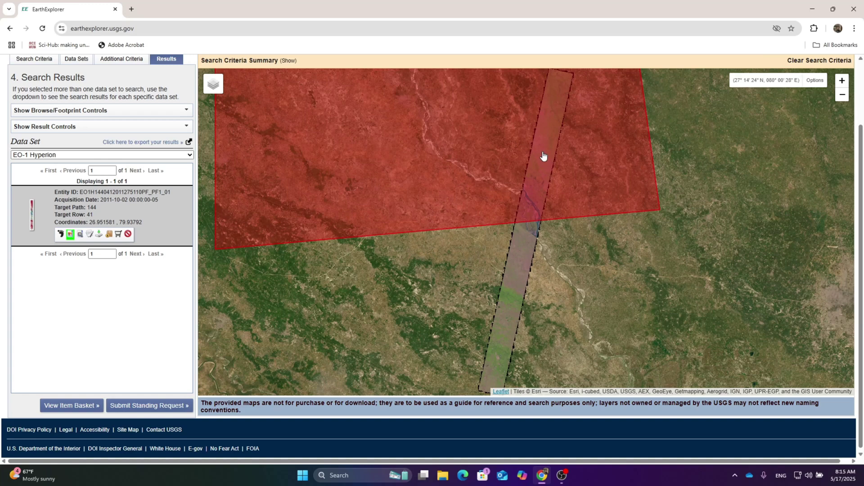
{"action": "left_click", "coordinate": [99, 234]}
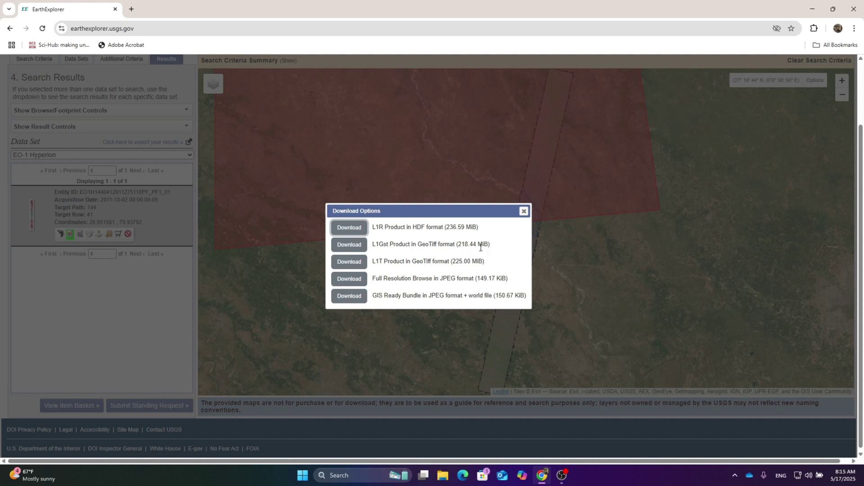
Download the 225 MB L1T GeoTIFF ZIP and cancel the L1Gst download
{"action": "left_click", "coordinate": [344, 246]}
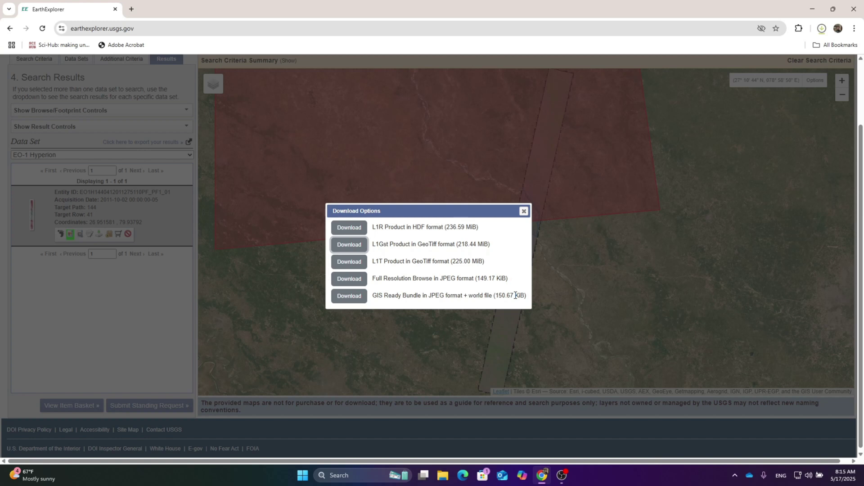
{"action": "left_click", "coordinate": [358, 262]}
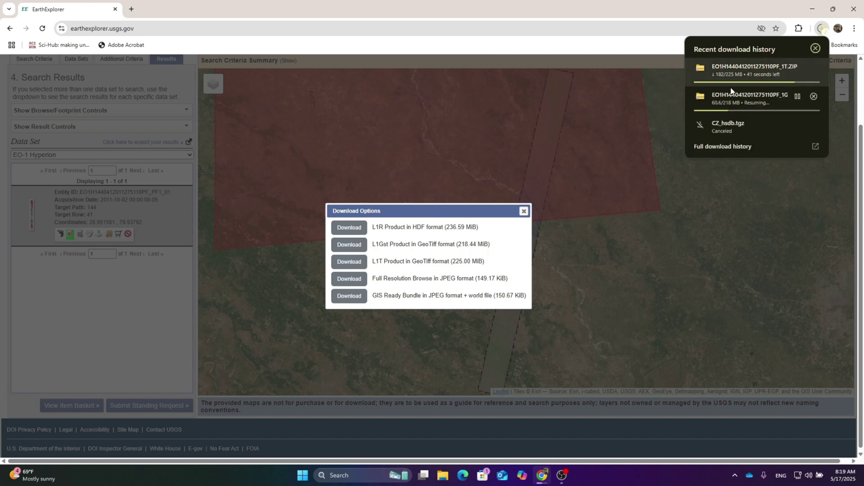
{"action": "left_click", "coordinate": [813, 97]}
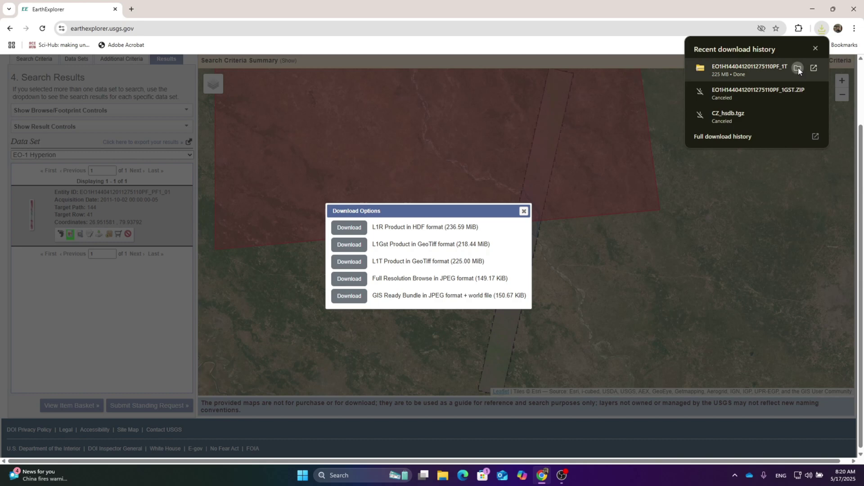
{"action": "left_click", "coordinate": [798, 67]}
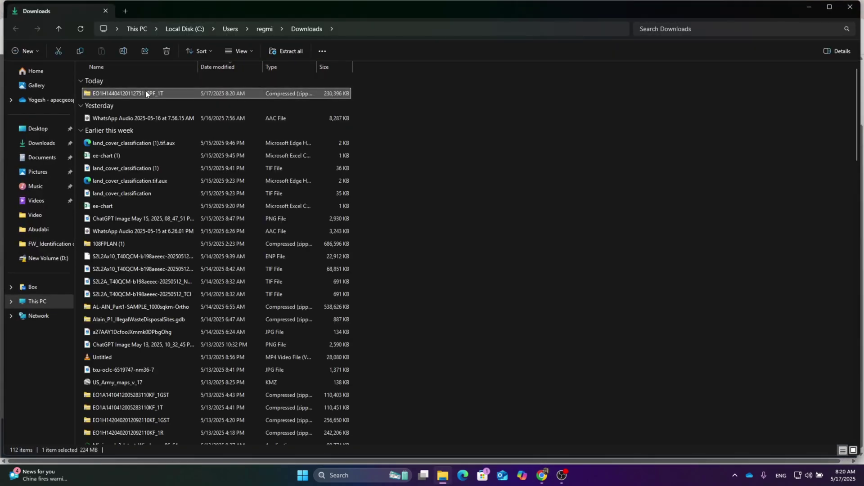
{"action": "right_click", "coordinate": [127, 93]}
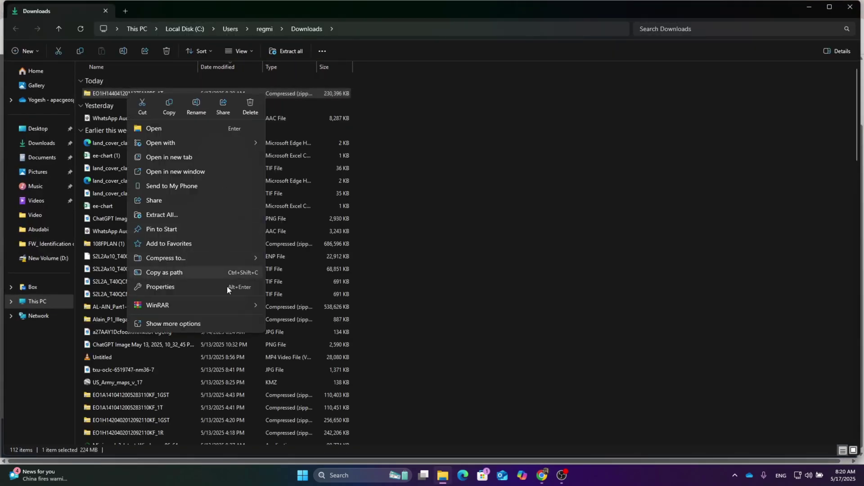
{"action": "mouse_move", "coordinate": [232, 306]}
{"action": "left_click", "coordinate": [293, 315]}
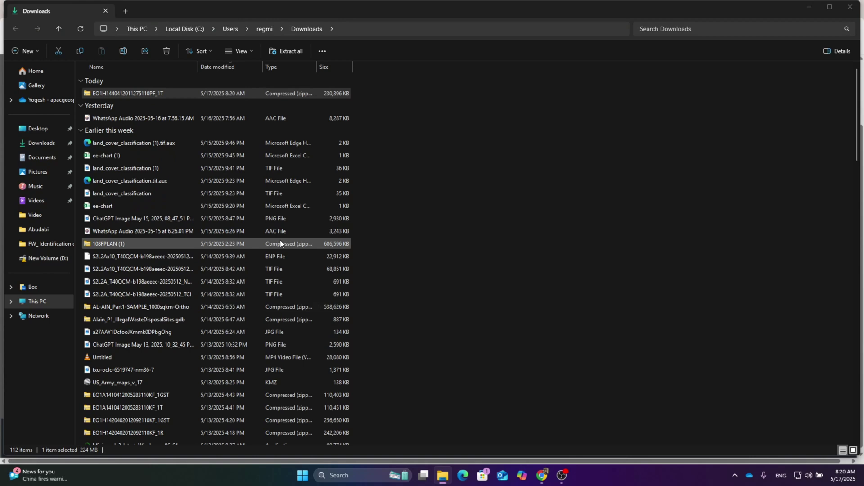
{"action": "left_click", "coordinate": [449, 336]}
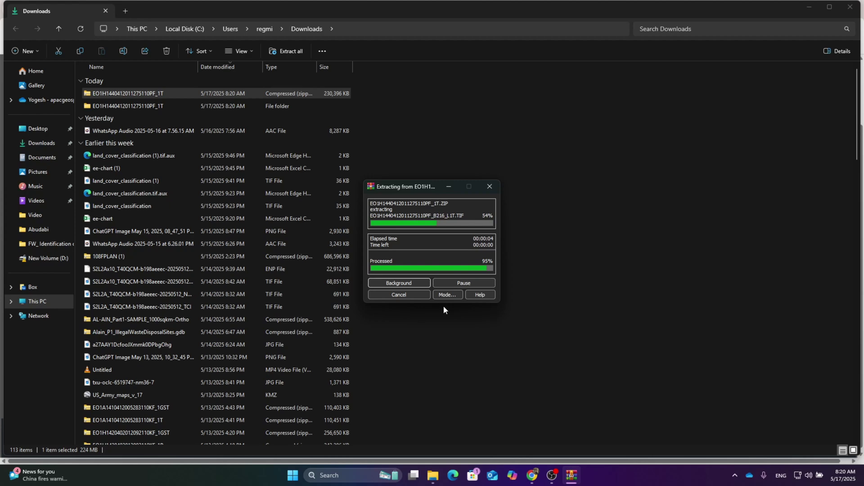
{"action": "double_click", "coordinate": [128, 108]}
{"action": "scroll", "coordinate": [225, 225], "scroll_direction": "down", "scroll_amount": 3}
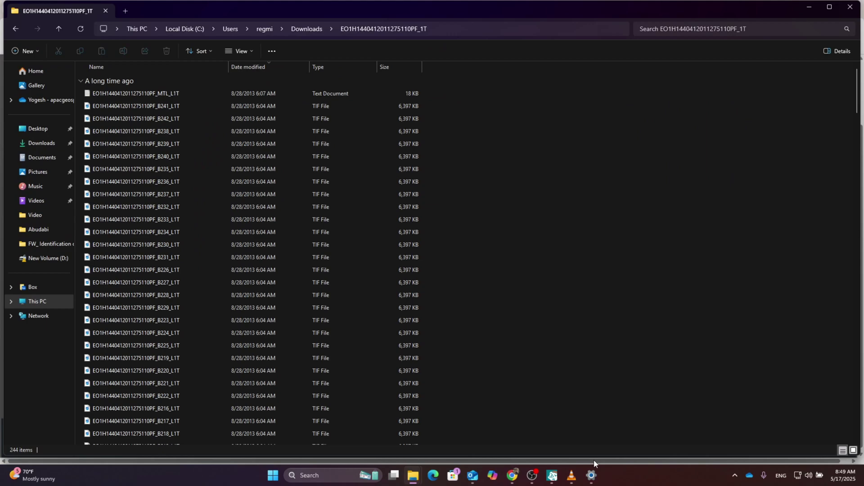
{"action": "left_click", "coordinate": [552, 476]}
Open the Hyperion scene in ENVI from its MTL_L1T metadata file in Downloads
{"action": "left_click", "coordinate": [587, 451]}
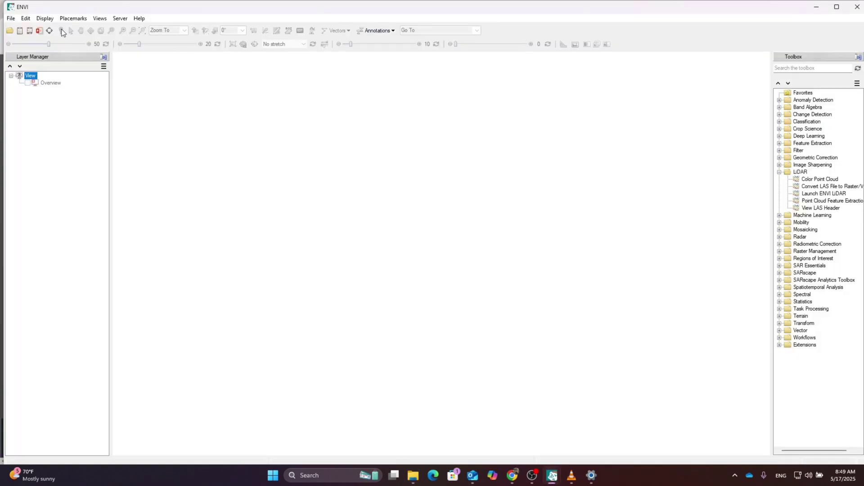
{"action": "left_click", "coordinate": [30, 31]}
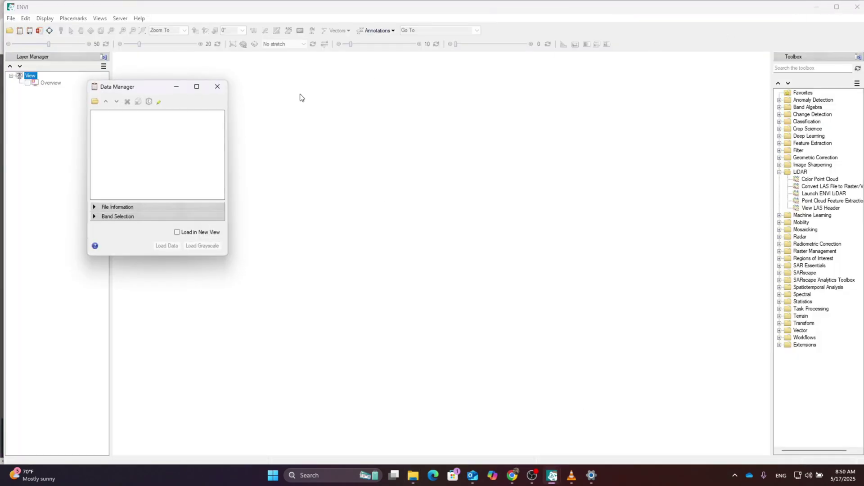
{"action": "left_click", "coordinate": [92, 103]}
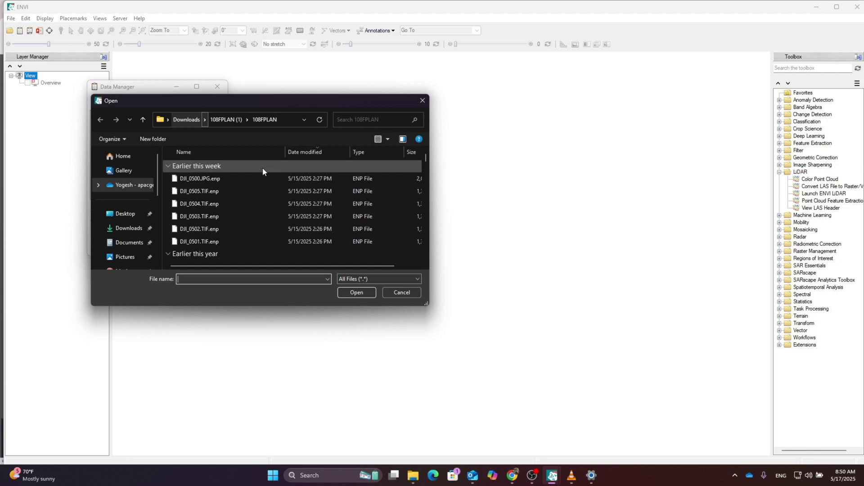
{"action": "left_click", "coordinate": [137, 228]}
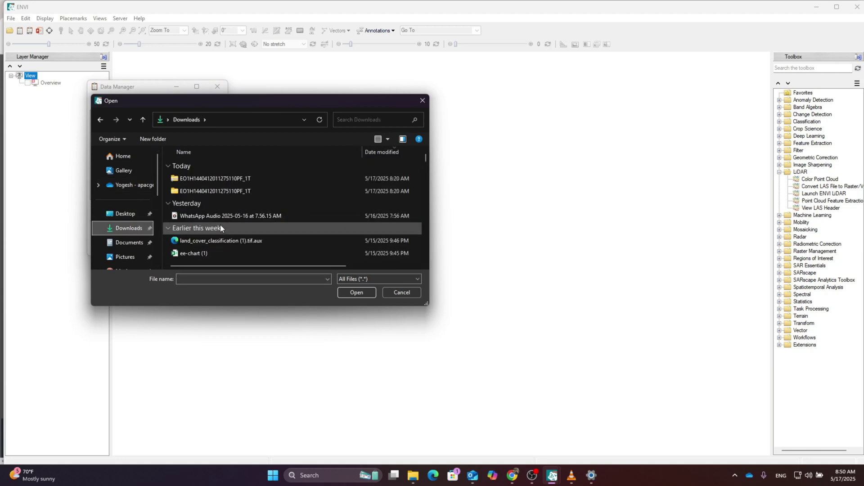
{"action": "double_click", "coordinate": [190, 194]}
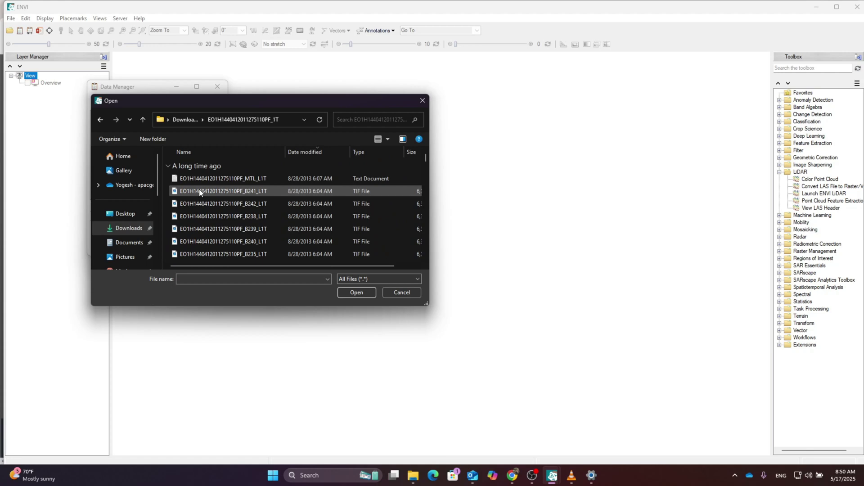
{"action": "left_click", "coordinate": [207, 179]}
{"action": "left_click", "coordinate": [366, 293]}
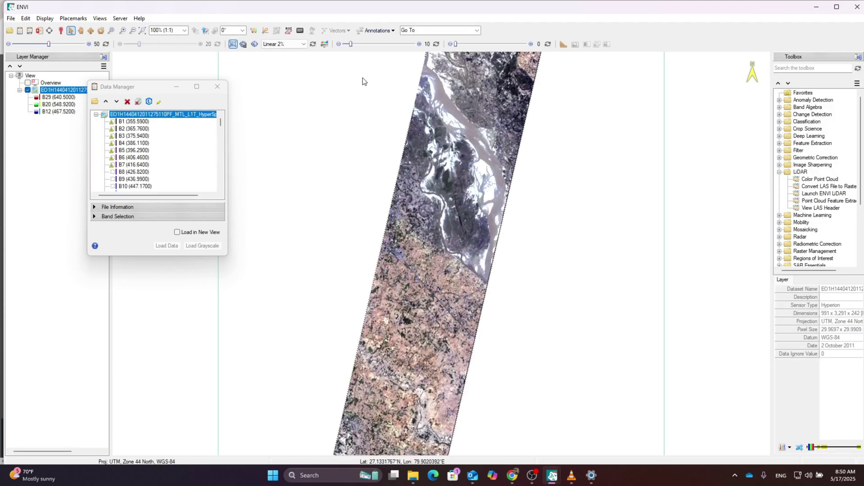
Inspect the B29/B20/B12 composite and review its 242 bands in the data manager
{"action": "left_click", "coordinate": [216, 87]}
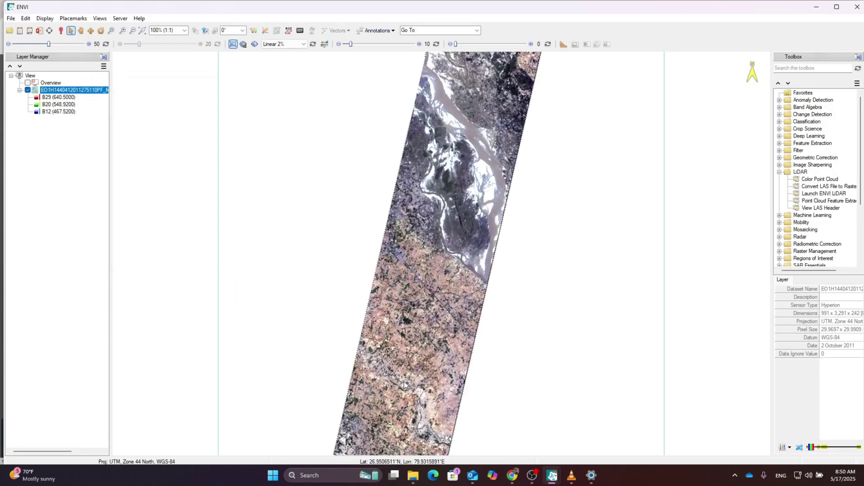
{"action": "scroll", "coordinate": [396, 323], "scroll_direction": "up", "scroll_amount": 4}
{"action": "scroll", "coordinate": [403, 322], "scroll_direction": "up", "scroll_amount": 1}
{"action": "scroll", "coordinate": [441, 308], "scroll_direction": "down", "scroll_amount": 2}
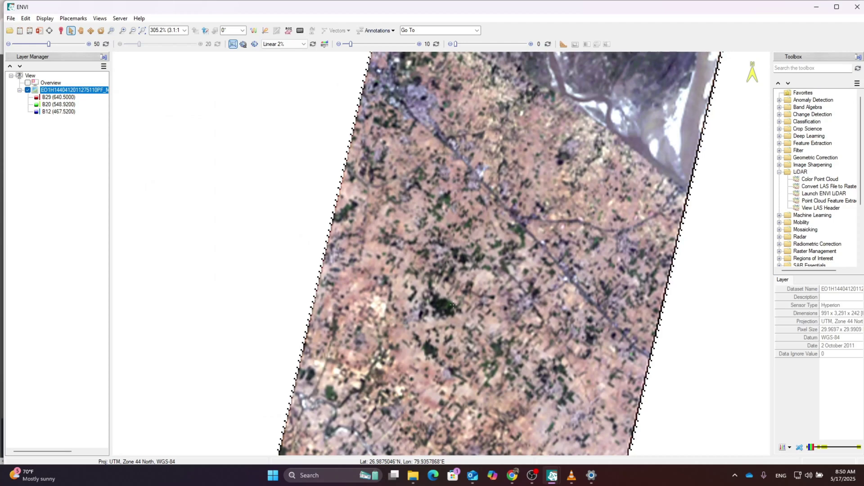
{"action": "scroll", "coordinate": [555, 205], "scroll_direction": "down", "scroll_amount": 3}
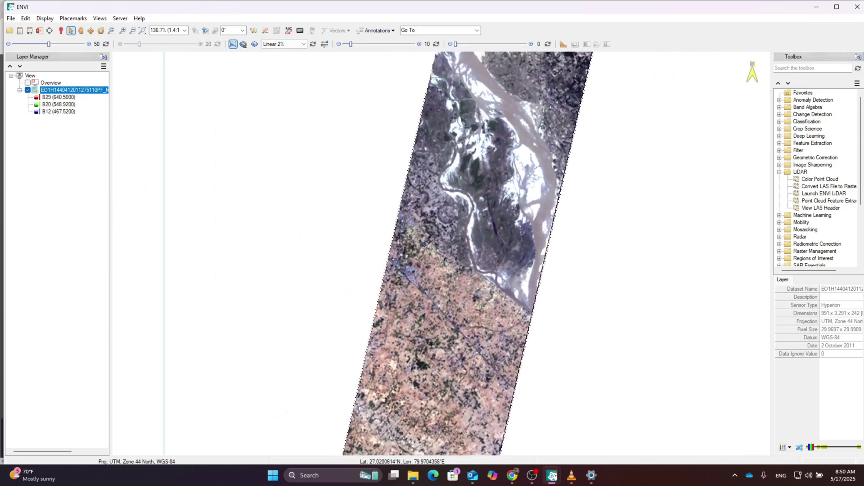
{"action": "right_click", "coordinate": [51, 92]}
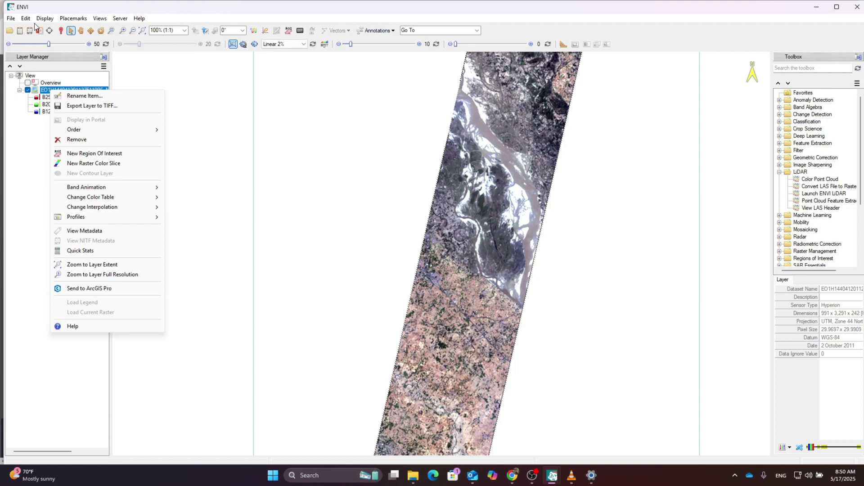
{"action": "left_click", "coordinate": [19, 36]}
{"action": "left_click", "coordinate": [21, 31]}
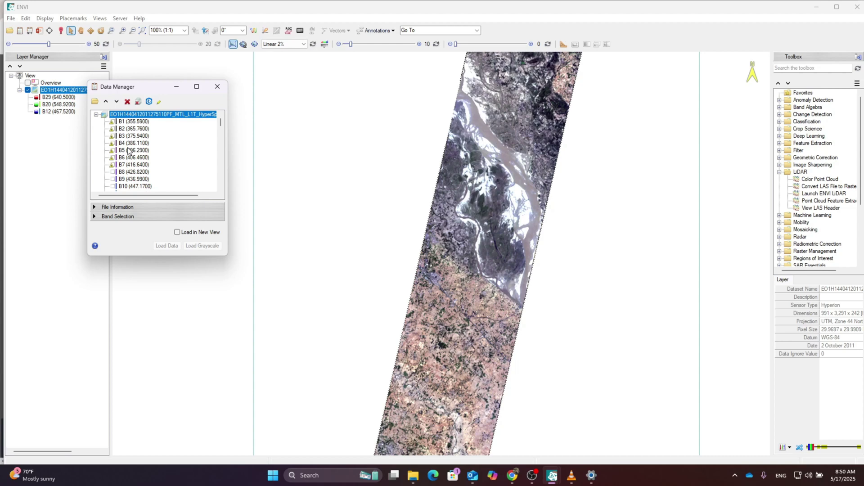
{"action": "scroll", "coordinate": [131, 153], "scroll_direction": "down", "scroll_amount": 15}
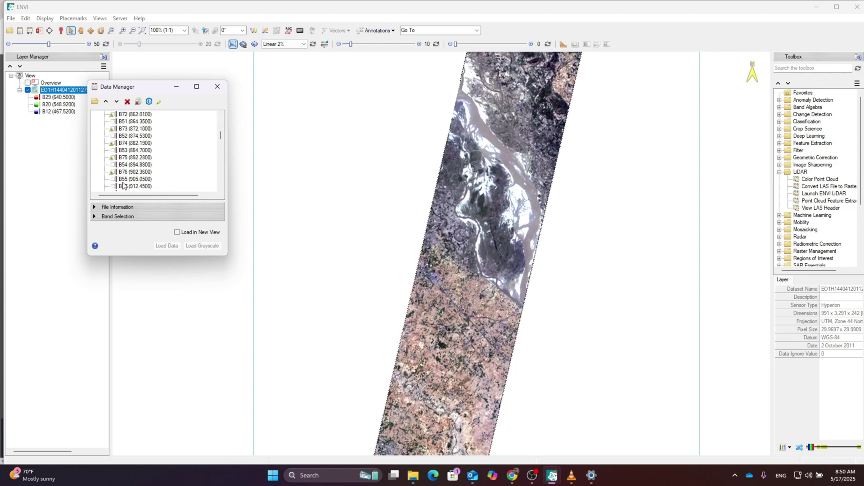
{"action": "scroll", "coordinate": [125, 180], "scroll_direction": "down", "scroll_amount": 20}
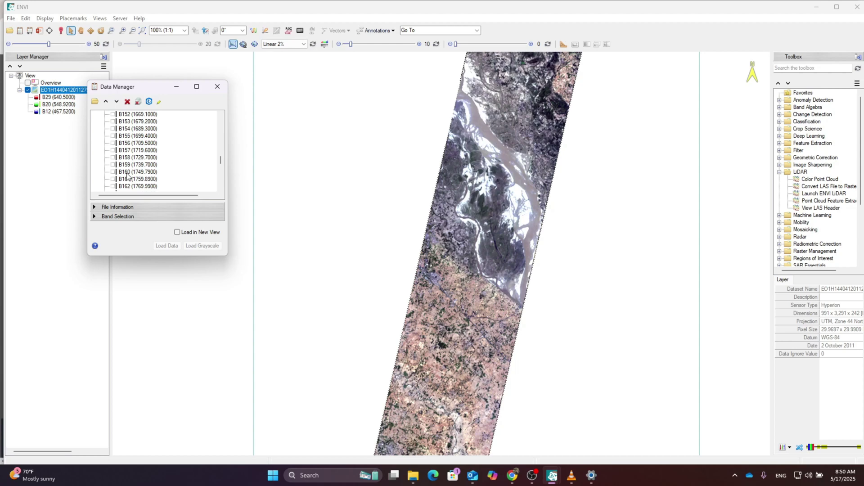
{"action": "scroll", "coordinate": [128, 175], "scroll_direction": "down", "scroll_amount": 20}
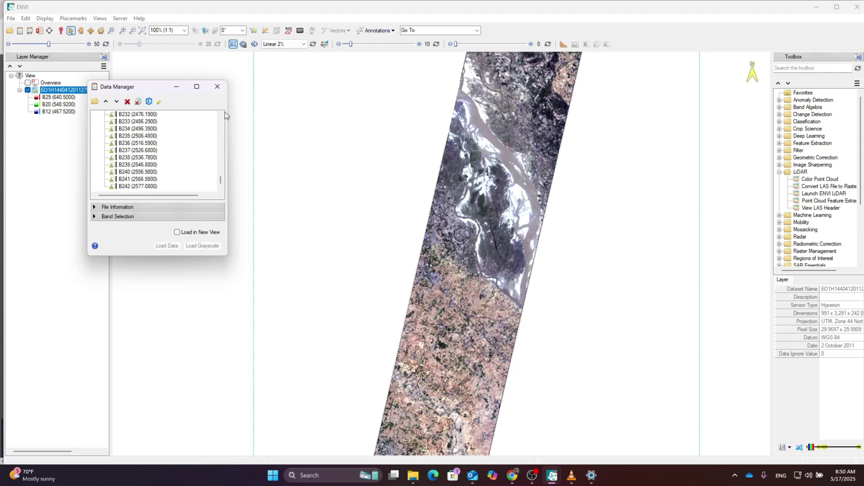
{"action": "scroll", "coordinate": [198, 116], "scroll_direction": "up", "scroll_amount": 7}
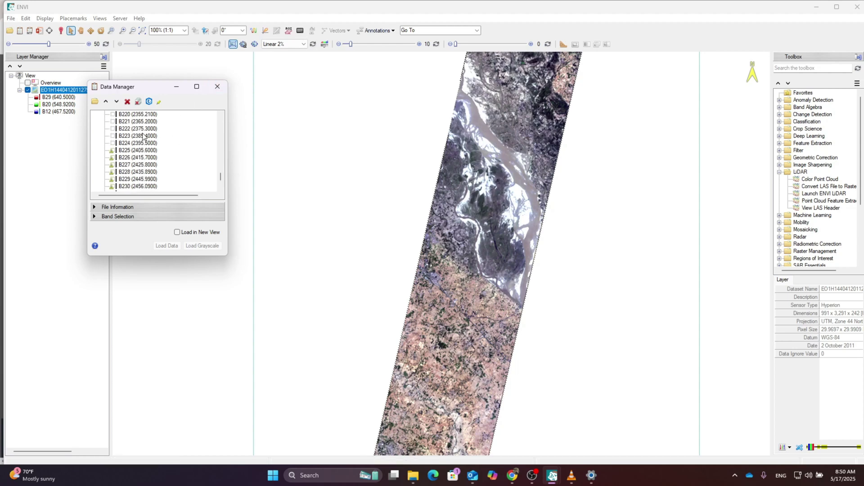
{"action": "left_click", "coordinate": [213, 91]}
Pan and zoom the image to about 244% so the river channels and farmland fill the view
{"action": "right_click", "coordinate": [80, 91]}
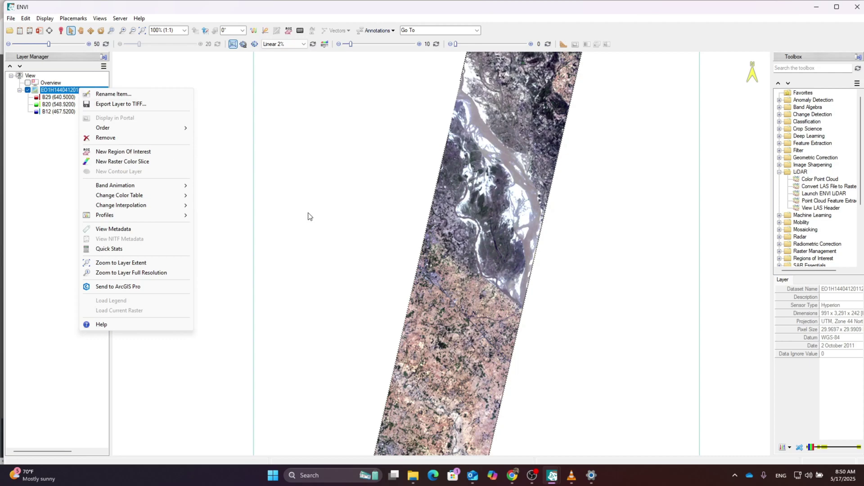
{"action": "left_click", "coordinate": [235, 140]}
{"action": "scroll", "coordinate": [463, 299], "scroll_direction": "up", "scroll_amount": 5}
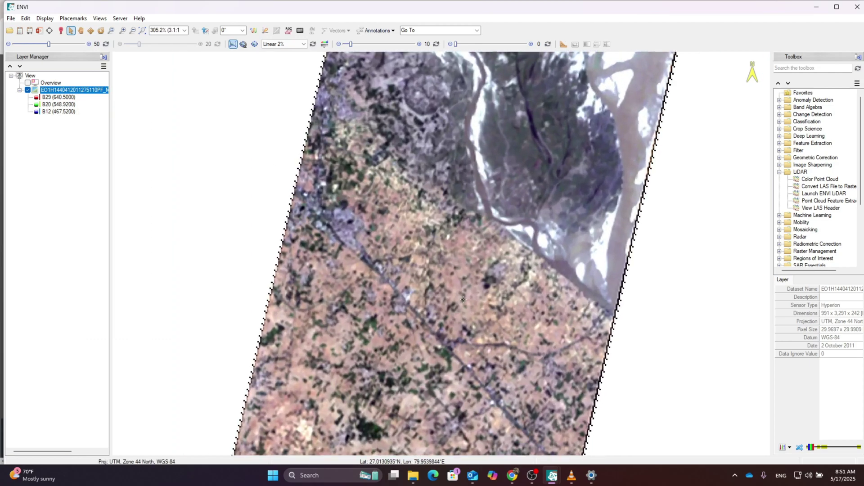
{"action": "left_click_drag", "start_coordinate": [533, 208], "coordinate": [501, 346]}
{"action": "scroll", "coordinate": [501, 347], "scroll_direction": "down", "scroll_amount": 1}
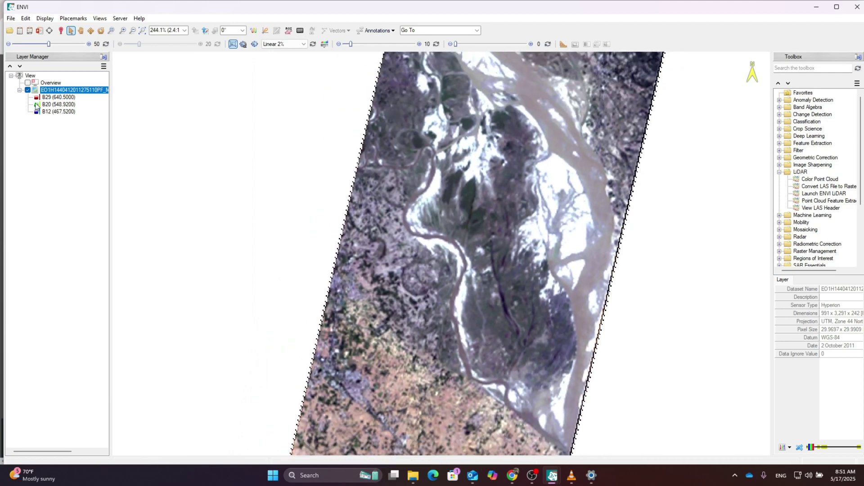
{"action": "right_click", "coordinate": [55, 90]}
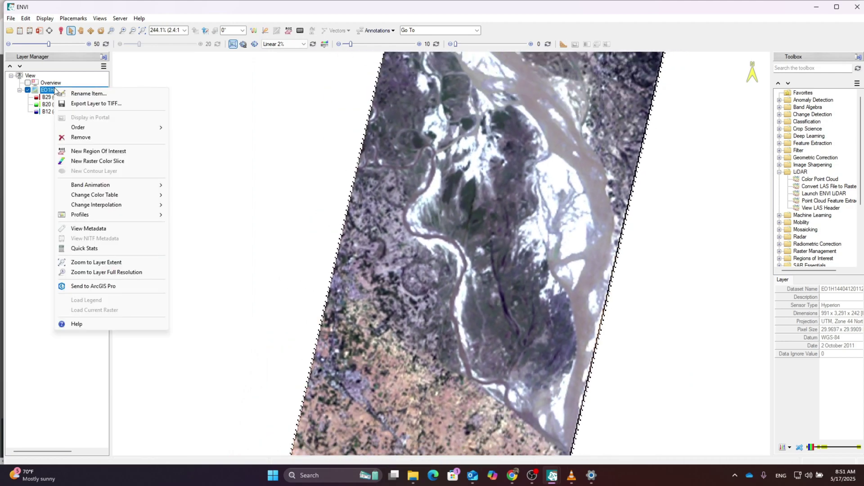
{"action": "mouse_move", "coordinate": [143, 186]}
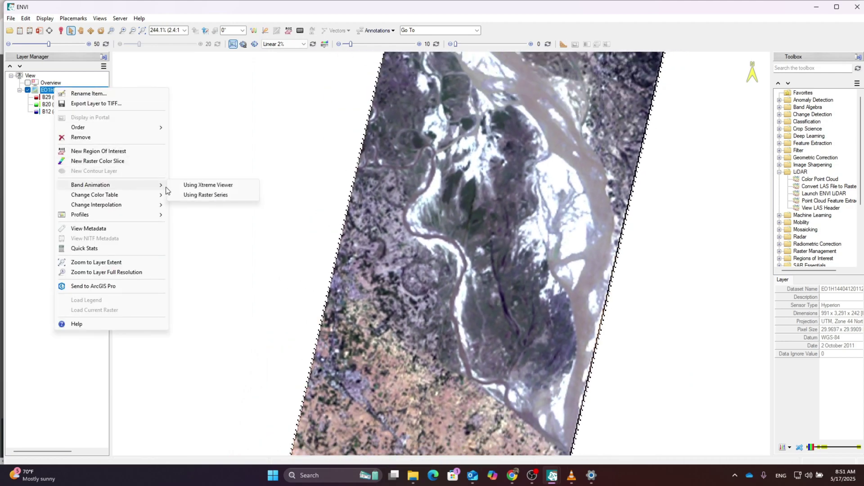
{"action": "left_click", "coordinate": [190, 188]}
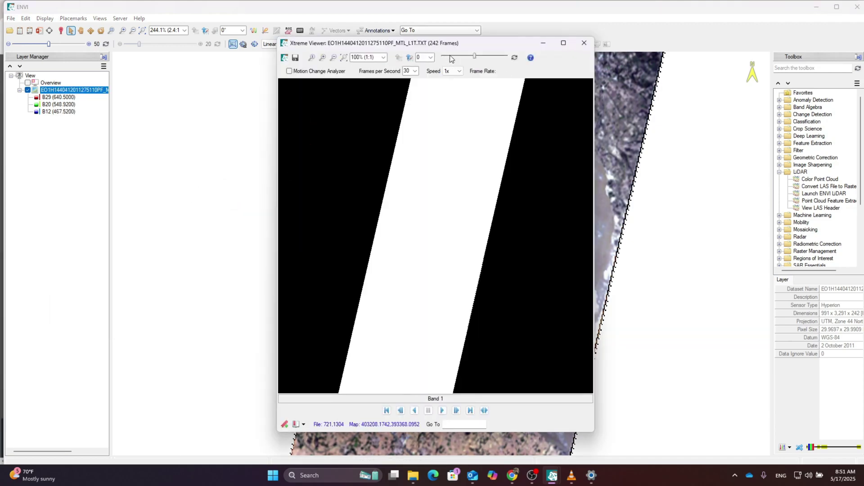
{"action": "left_click_drag", "start_coordinate": [479, 41], "coordinate": [209, 26]}
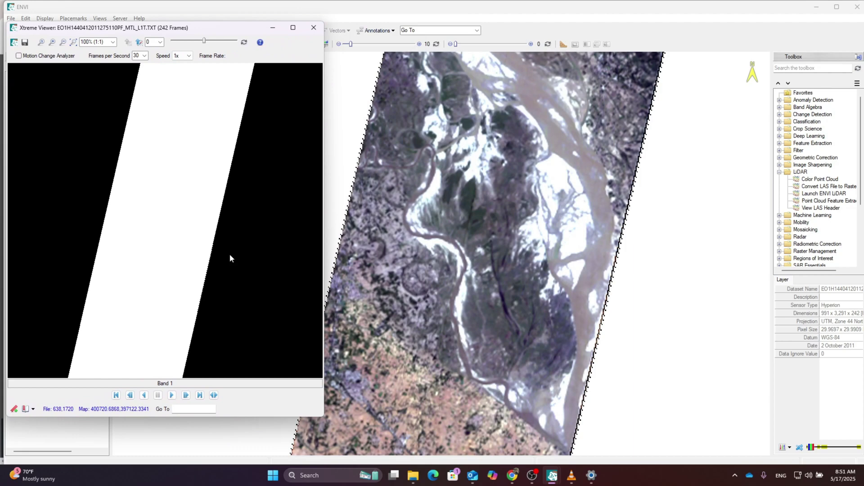
{"action": "left_click", "coordinate": [171, 395]}
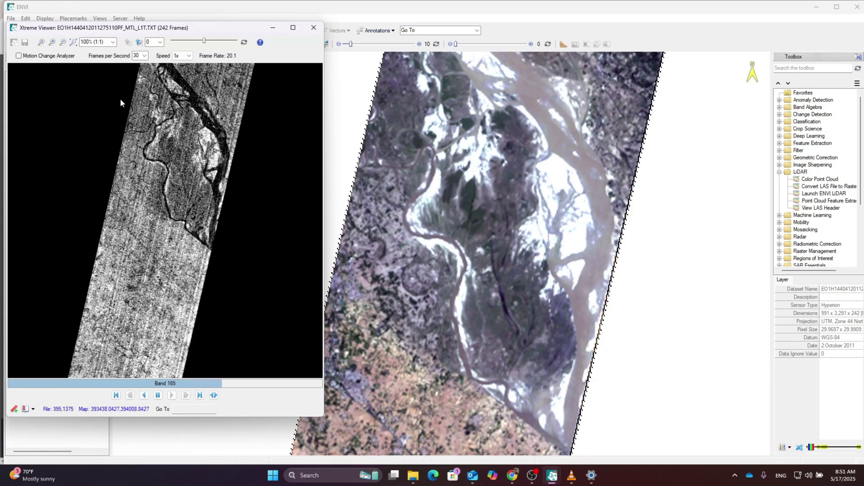
{"action": "double_click", "coordinate": [142, 56]}
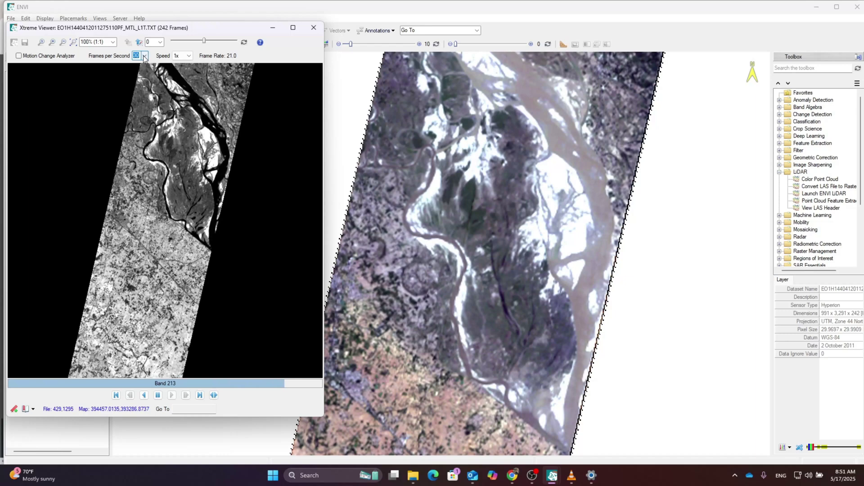
{"action": "type", "text": "5"}
{"action": "key", "text": "Return"}
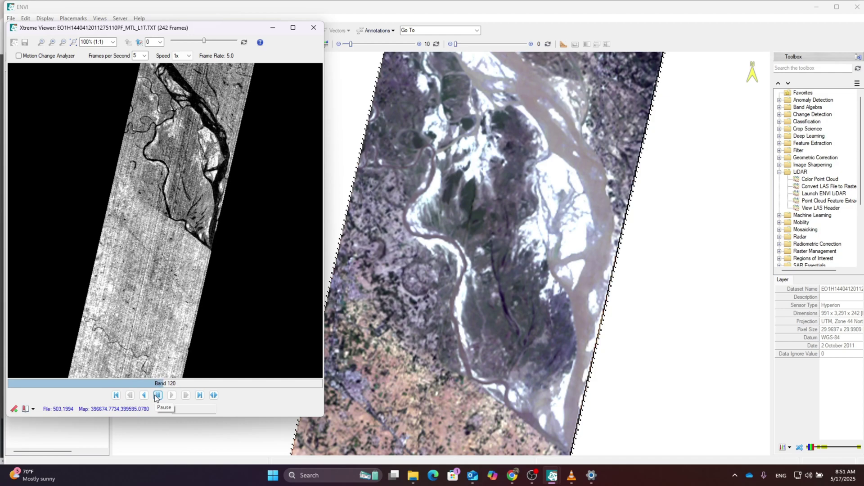
{"action": "left_click", "coordinate": [158, 396]}
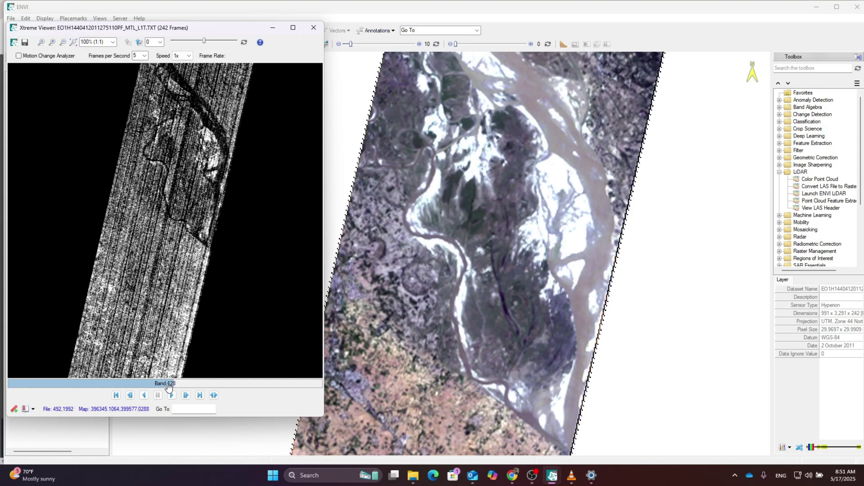
{"action": "left_click", "coordinate": [144, 395]}
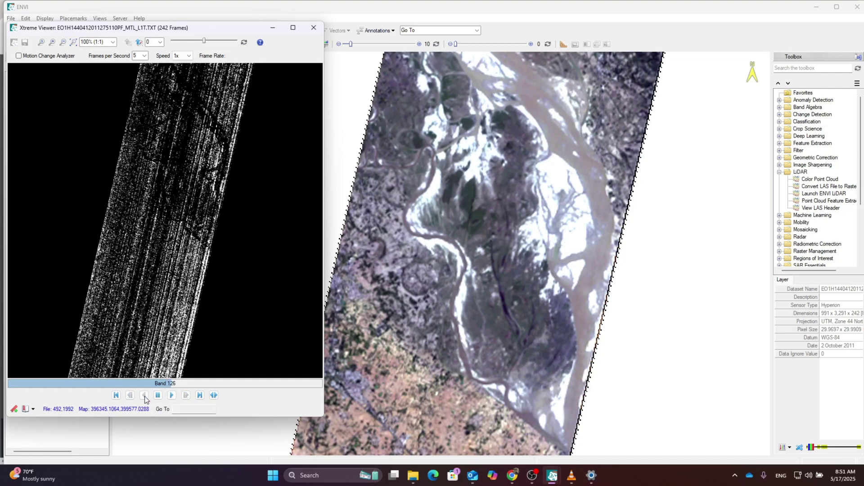
{"action": "left_click", "coordinate": [172, 396]}
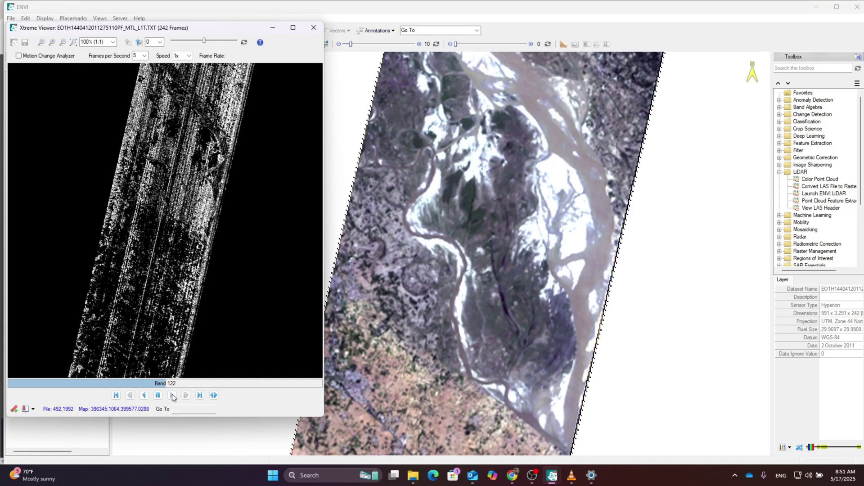
{"action": "left_click", "coordinate": [157, 397]}
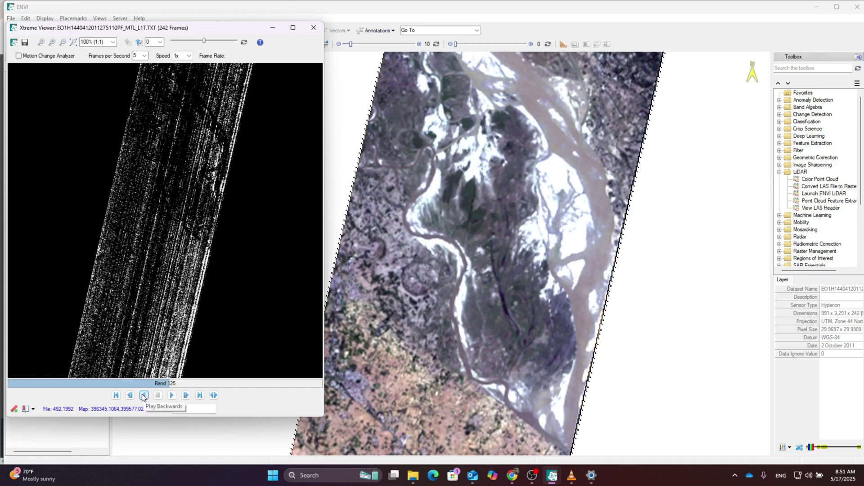
{"action": "left_click", "coordinate": [143, 395]}
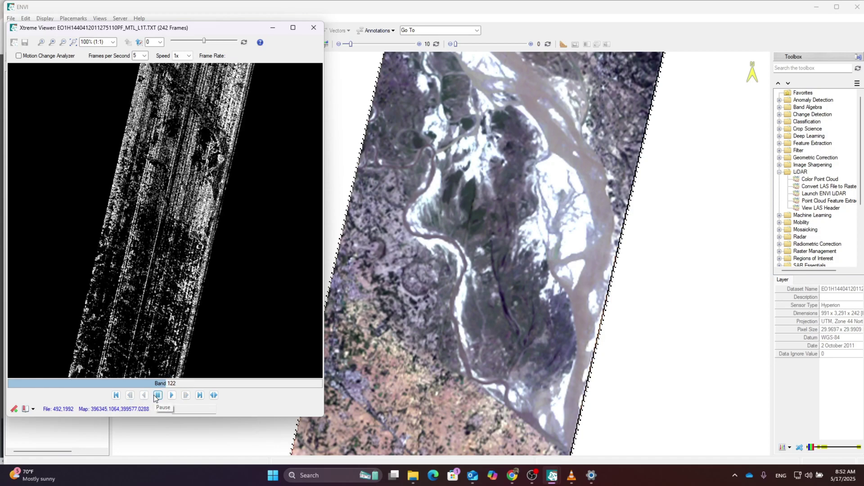
{"action": "left_click", "coordinate": [155, 396]}
{"action": "left_click", "coordinate": [144, 395]}
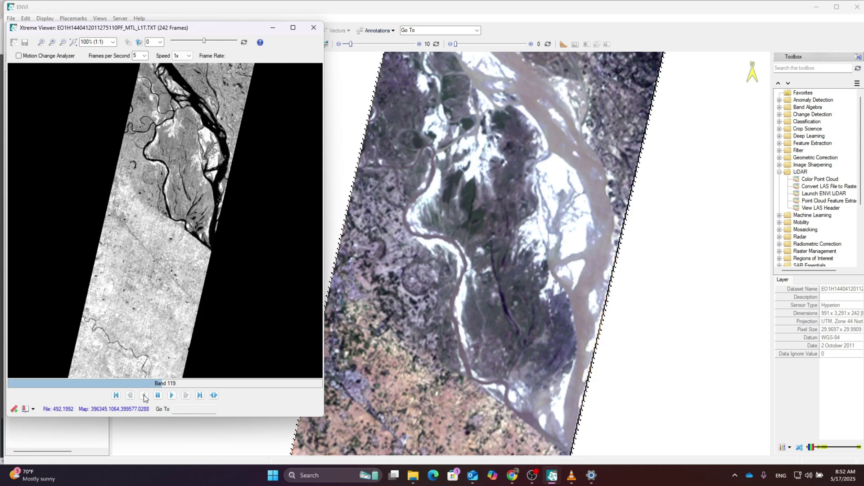
{"action": "left_click", "coordinate": [157, 395]}
{"action": "left_click", "coordinate": [170, 395]}
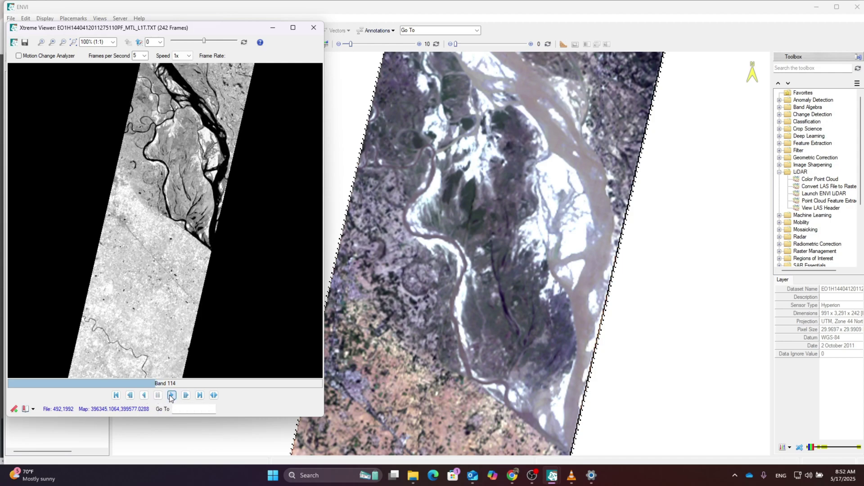
{"action": "left_click", "coordinate": [158, 396]}
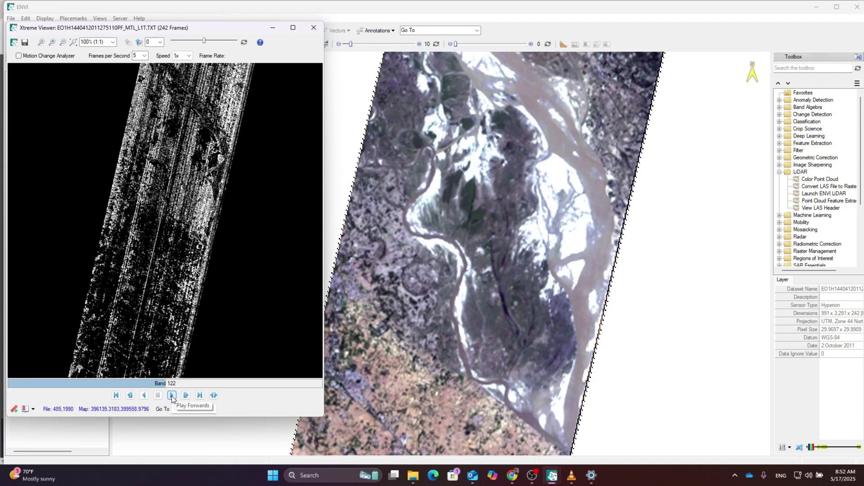
{"action": "left_click", "coordinate": [172, 396]}
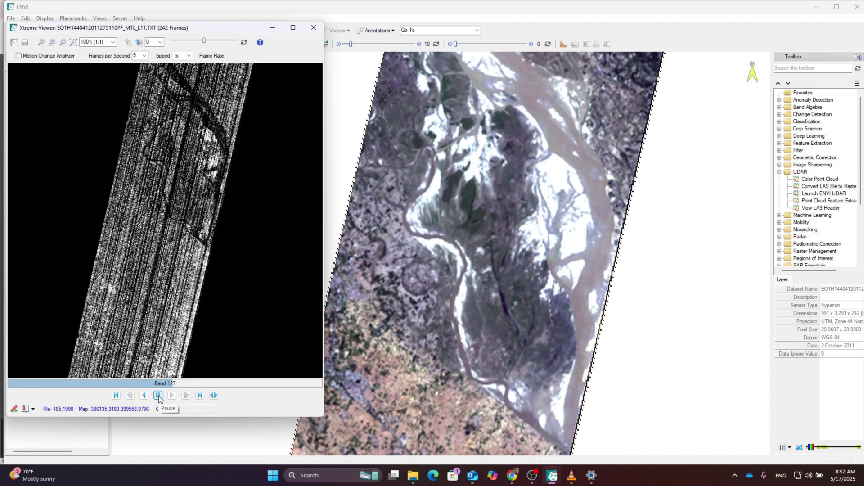
{"action": "left_click", "coordinate": [158, 396]}
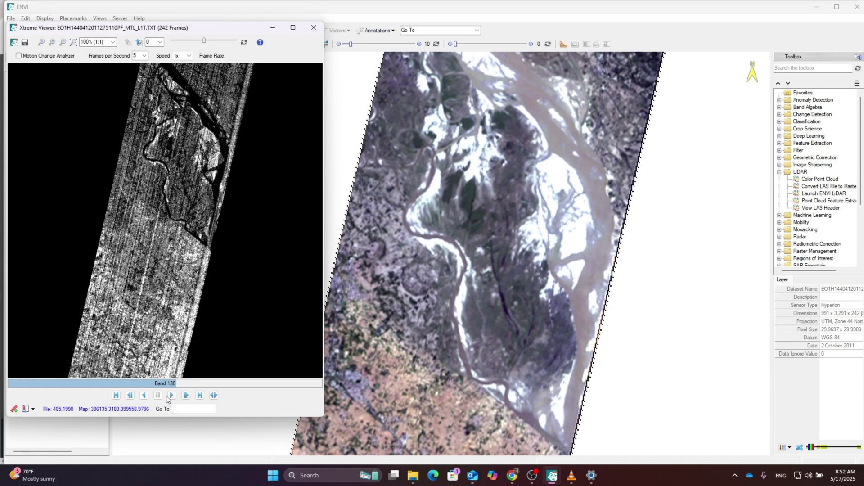
{"action": "left_click", "coordinate": [168, 396]}
{"action": "left_click", "coordinate": [160, 396]}
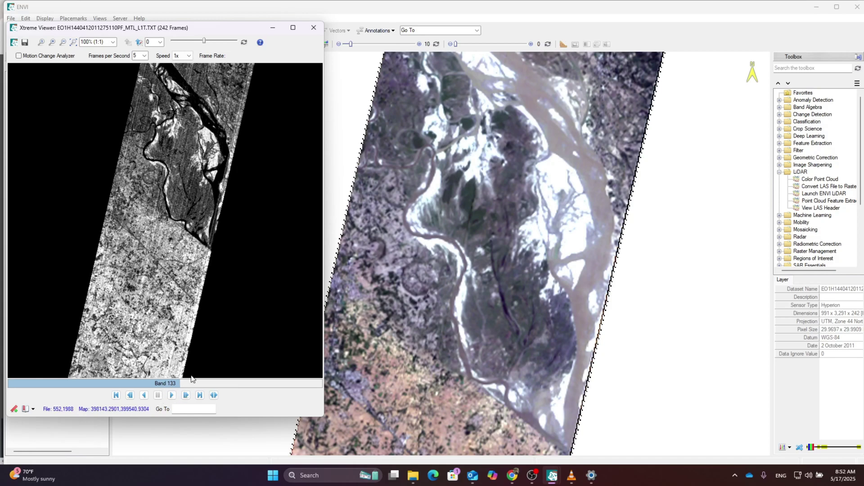
Close the band animation viewer and begin saving the raster with a spectral subset
{"action": "left_click", "coordinate": [313, 28]}
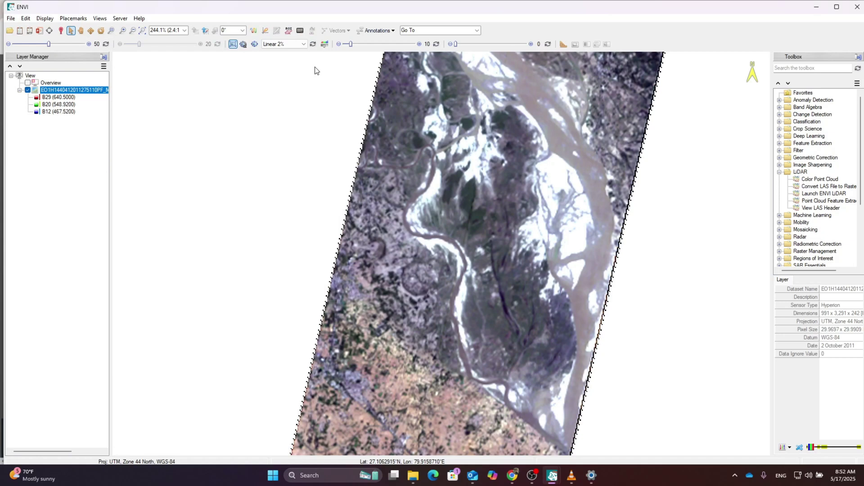
{"action": "left_click", "coordinate": [10, 18]}
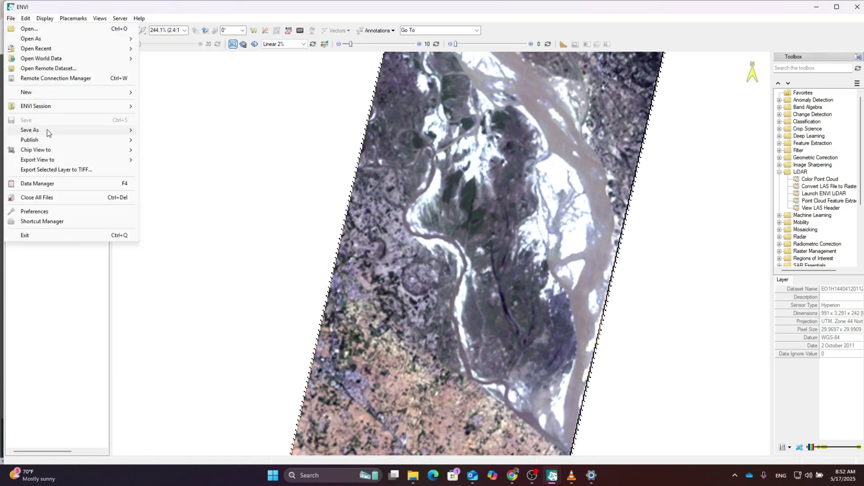
{"action": "mouse_move", "coordinate": [47, 130]}
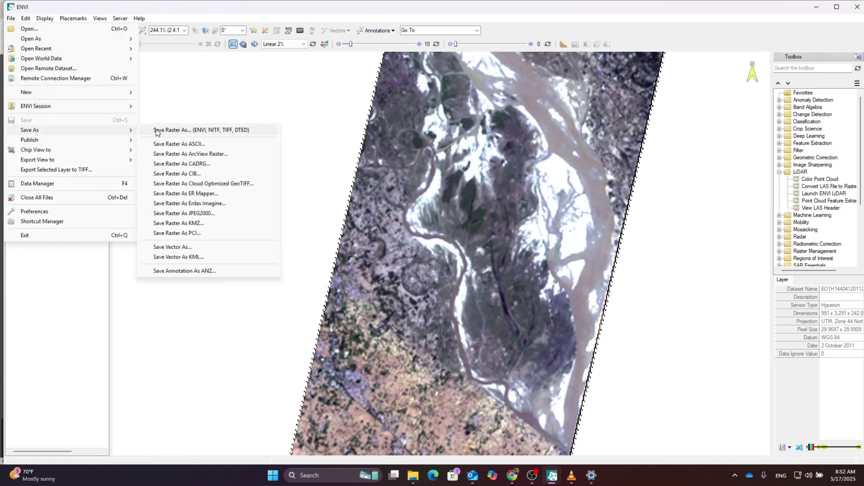
{"action": "left_click", "coordinate": [183, 131]}
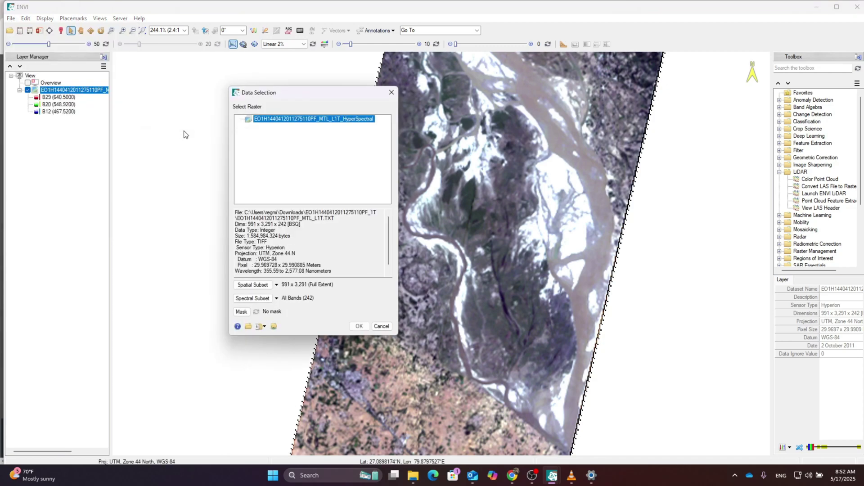
{"action": "left_click", "coordinate": [253, 299]}
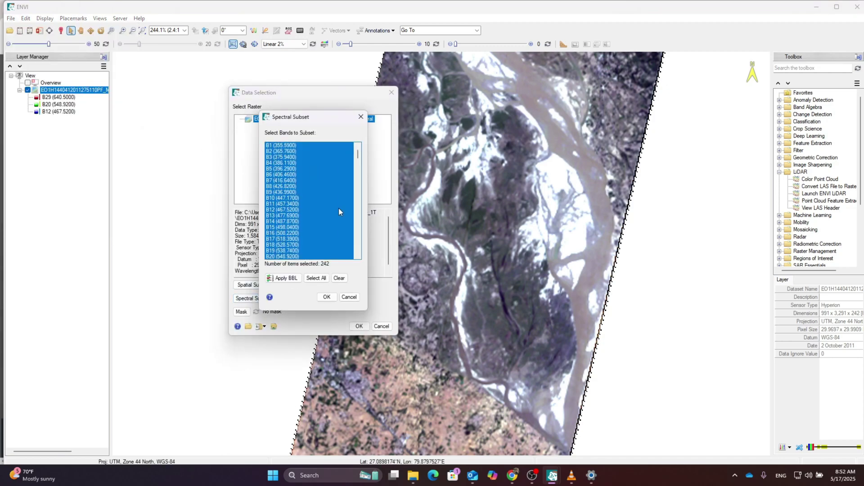
{"action": "scroll", "coordinate": [312, 213], "scroll_direction": "down", "scroll_amount": 10}
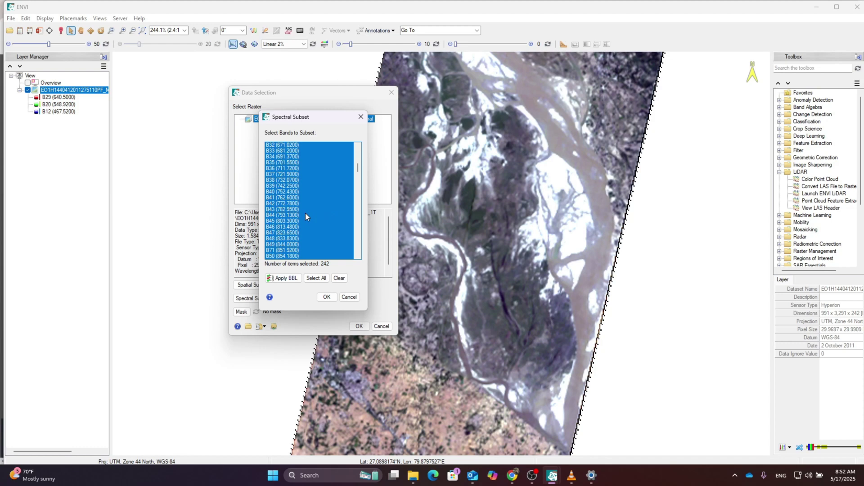
{"action": "scroll", "coordinate": [302, 209], "scroll_direction": "down", "scroll_amount": 15}
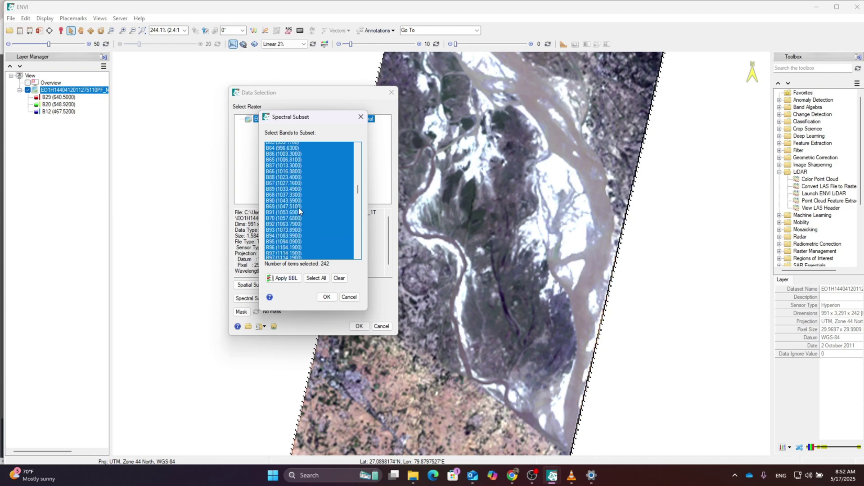
{"action": "scroll", "coordinate": [299, 207], "scroll_direction": "down", "scroll_amount": 10}
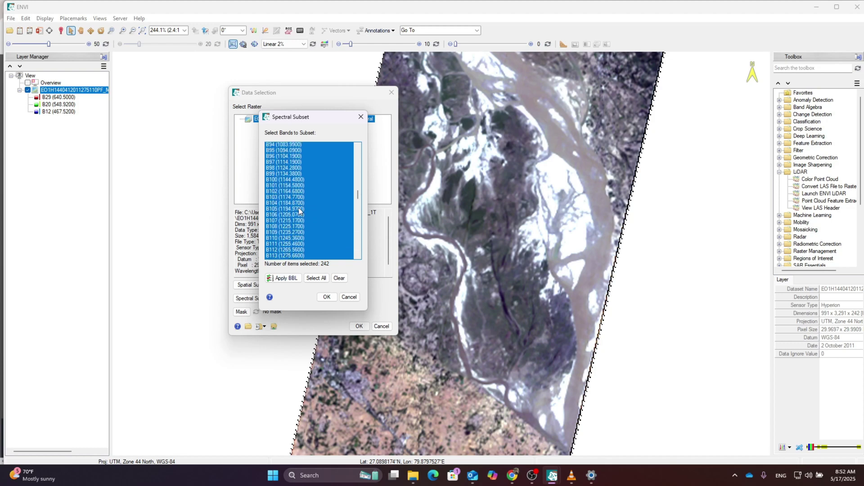
{"action": "scroll", "coordinate": [299, 207], "scroll_direction": "down", "scroll_amount": 6}
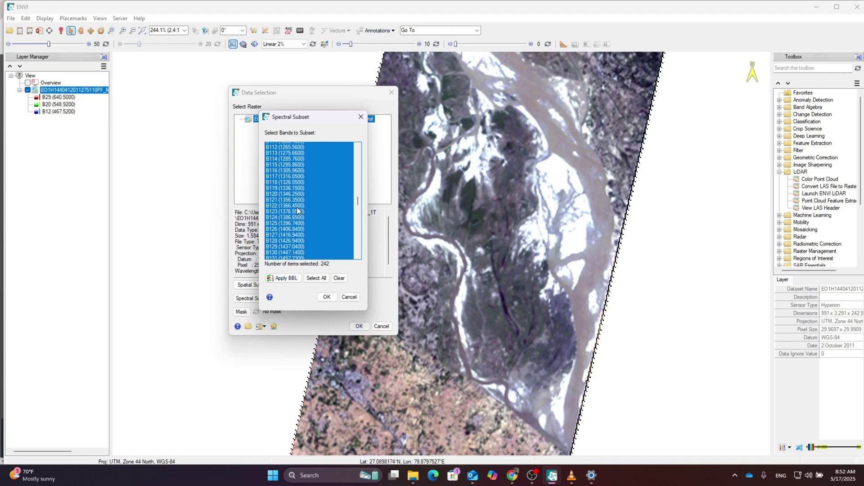
{"action": "scroll", "coordinate": [296, 207], "scroll_direction": "down", "scroll_amount": 3}
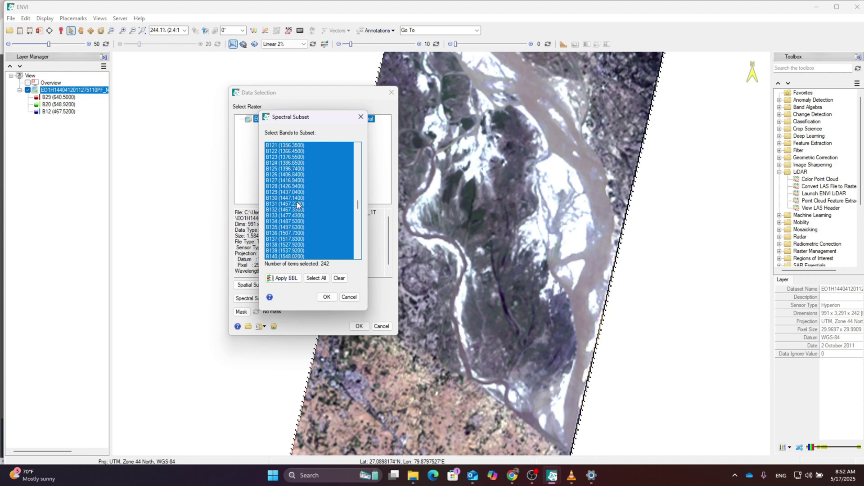
Deselect bands B122 through B132 so the subset keeps 231 of 242 bands
{"action": "left_click", "coordinate": [278, 152], "text": "ctrl"}
{"action": "left_click", "coordinate": [281, 157], "text": "ctrl"}
{"action": "left_click", "coordinate": [279, 168], "text": "ctrl"}
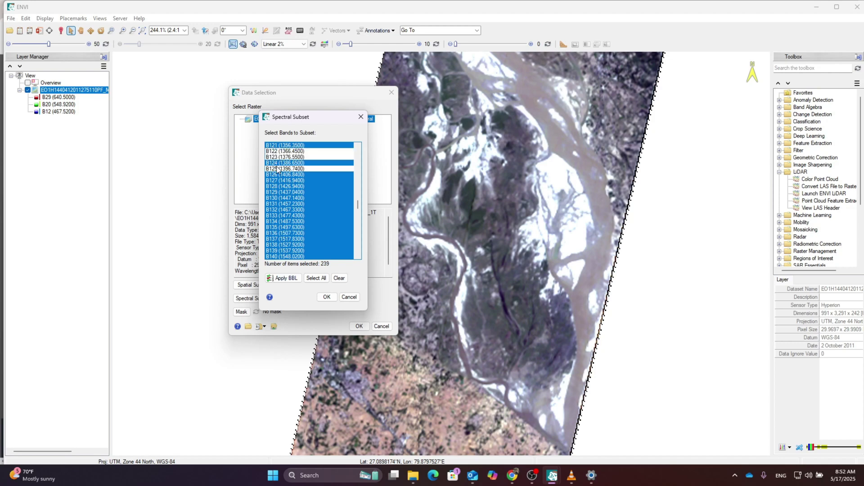
{"action": "left_click", "coordinate": [276, 162], "text": "ctrl"}
{"action": "left_click", "coordinate": [277, 181], "text": "ctrl"}
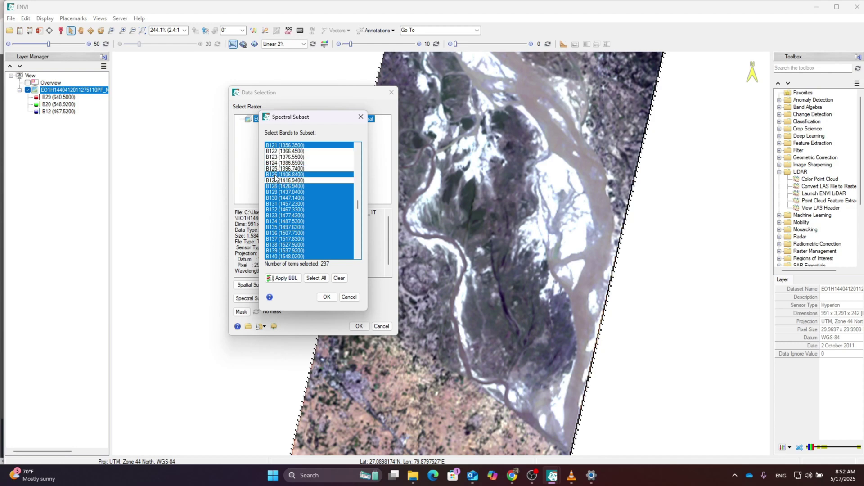
{"action": "left_click", "coordinate": [276, 175], "text": "ctrl"}
{"action": "left_click", "coordinate": [276, 186], "text": "ctrl"}
{"action": "left_click", "coordinate": [276, 192], "text": "ctrl"}
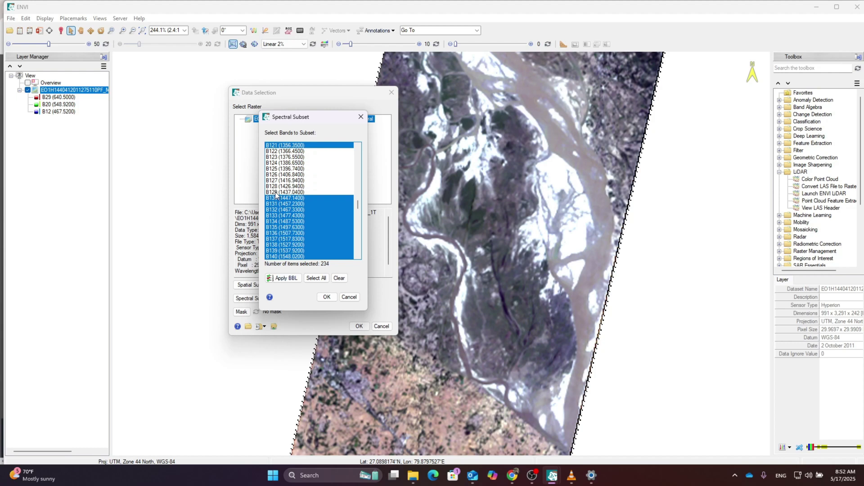
{"action": "left_click", "coordinate": [277, 199], "text": "ctrl"}
{"action": "left_click", "coordinate": [278, 205], "text": "ctrl"}
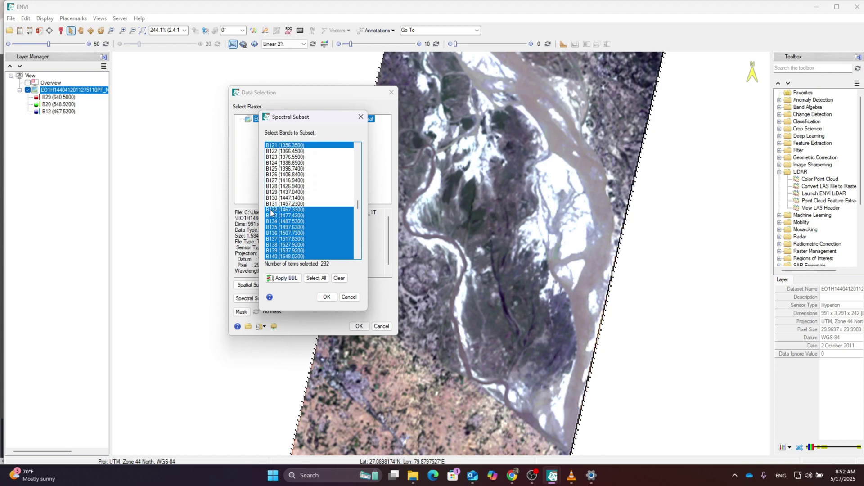
{"action": "left_click", "coordinate": [271, 212], "text": "ctrl"}
{"action": "left_click", "coordinate": [326, 298]}
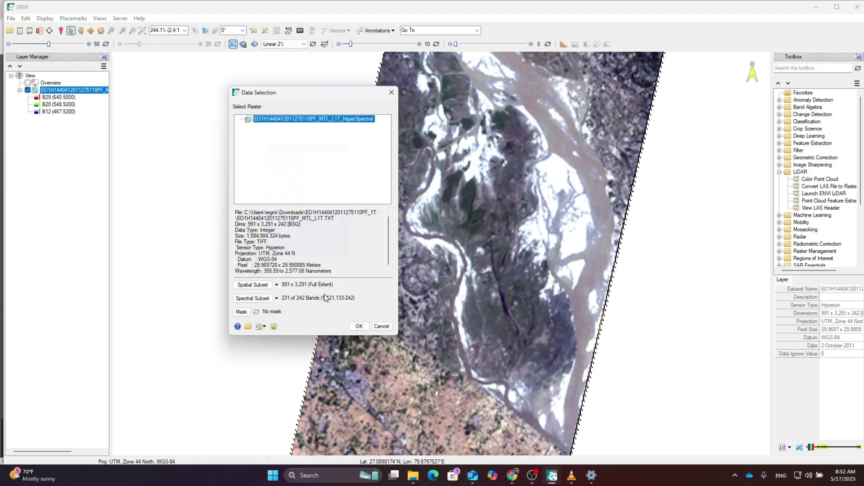
Write the 231-band subset to disk as Hyperion_Hyperspectral_filtered.dat
{"action": "left_click", "coordinate": [359, 326]}
{"action": "left_click", "coordinate": [475, 246]}
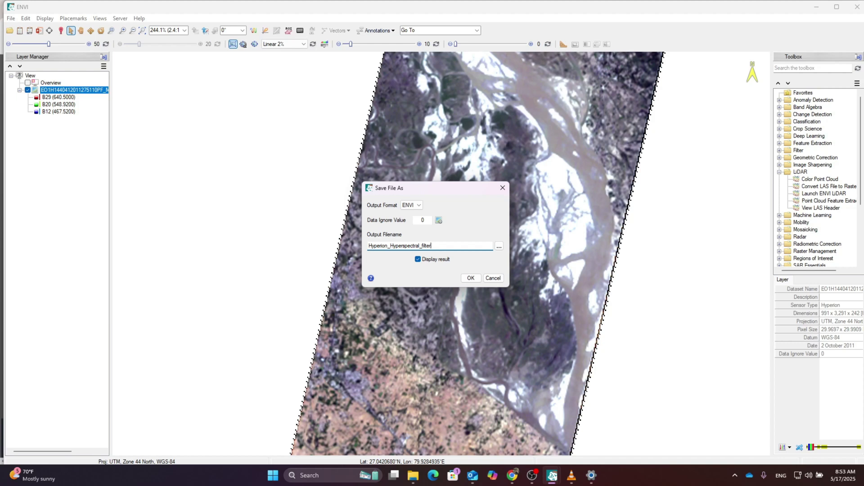
{"action": "left_click", "coordinate": [476, 279]}
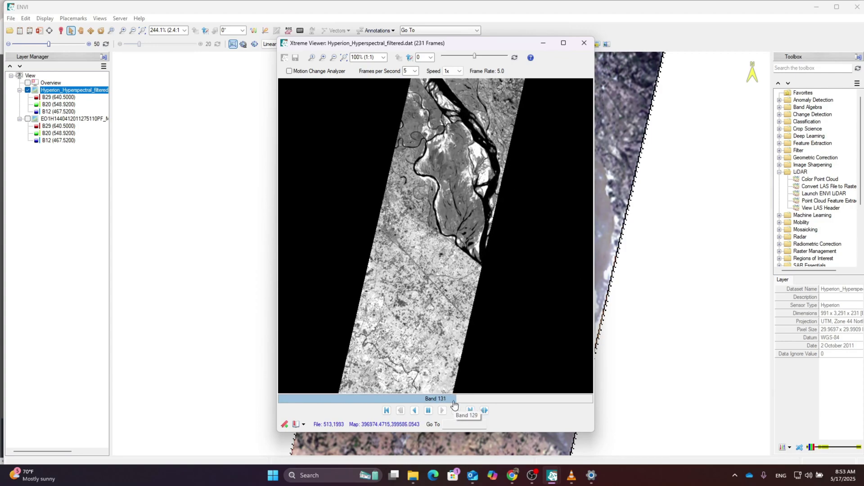
Step through the 231 filtered bands in the Xtreme Viewer, then start a File > Save As of the filtered raster
{"action": "left_click", "coordinate": [487, 399]}
{"action": "left_click_drag", "start_coordinate": [486, 399], "coordinate": [583, 395]}
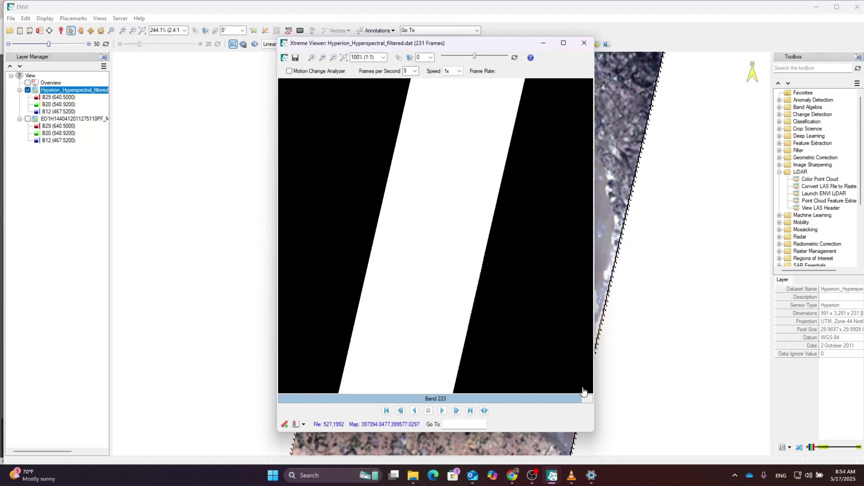
{"action": "right_click", "coordinate": [55, 87]}
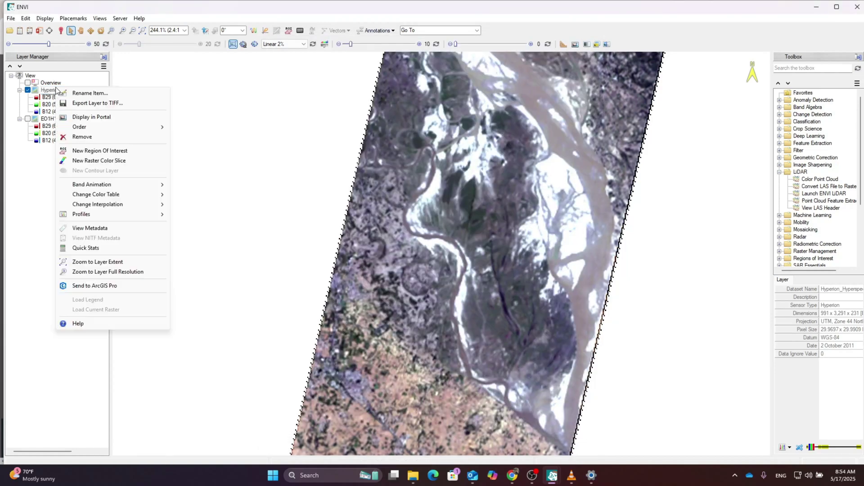
{"action": "left_click", "coordinate": [10, 18]}
In the spectral subset for a new raster, reselect all bands, then deselect bands B155 through B170
{"action": "mouse_move", "coordinate": [30, 130]}
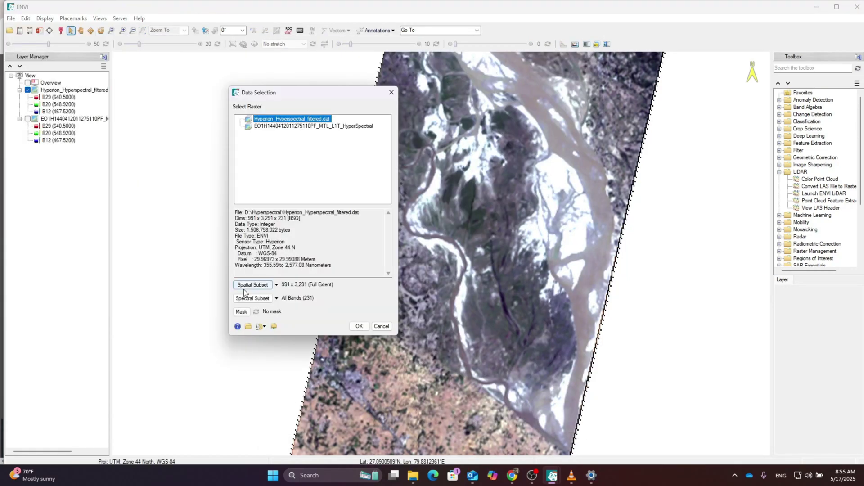
{"action": "left_click", "coordinate": [245, 298]}
{"action": "scroll", "coordinate": [298, 206], "scroll_direction": "down", "scroll_amount": 3}
{"action": "scroll", "coordinate": [298, 206], "scroll_direction": "down", "scroll_amount": 14}
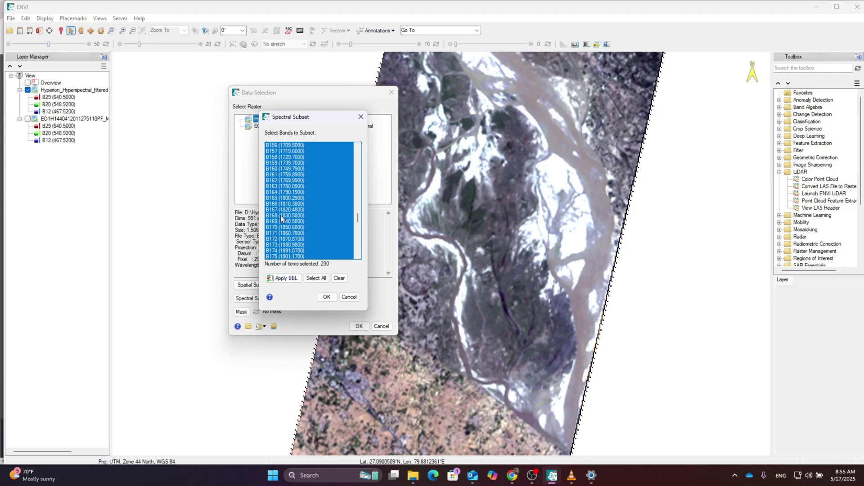
{"action": "left_click", "coordinate": [316, 278]}
{"action": "scroll", "coordinate": [305, 212], "scroll_direction": "up", "scroll_amount": 10}
{"action": "left_click", "coordinate": [304, 213]}
{"action": "key", "text": "ctrl+a"}
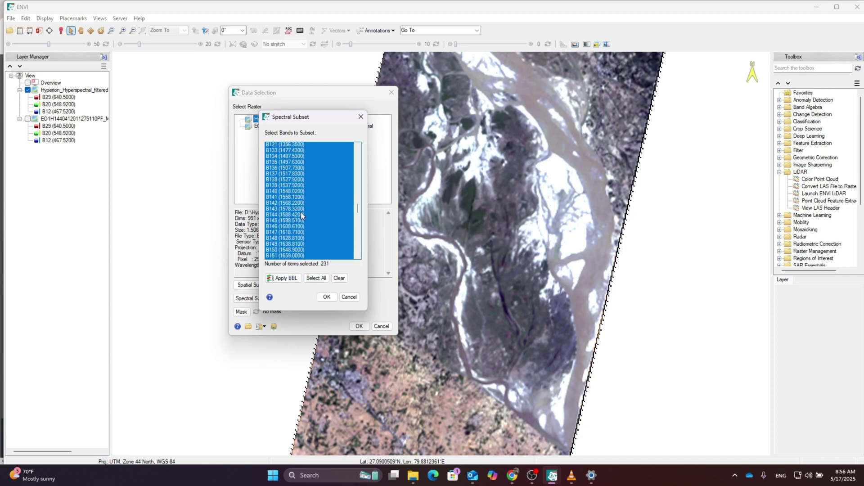
{"action": "left_click_drag", "start_coordinate": [274, 215], "coordinate": [273, 256]}
{"action": "scroll", "coordinate": [273, 257], "scroll_direction": "down", "scroll_amount": 2}
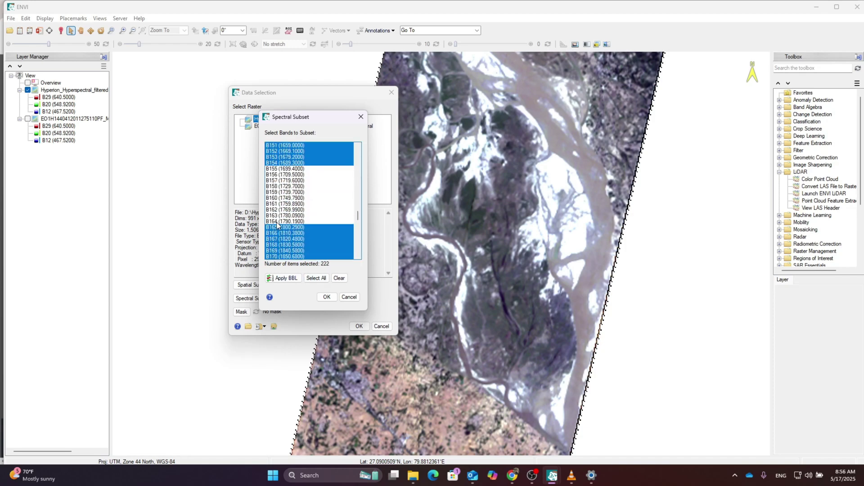
Confirm the 215-band subset and save it as Hyperion_Final.dat
{"action": "left_click", "coordinate": [326, 297]}
{"action": "left_click", "coordinate": [359, 325]}
{"action": "key", "text": "Return"}
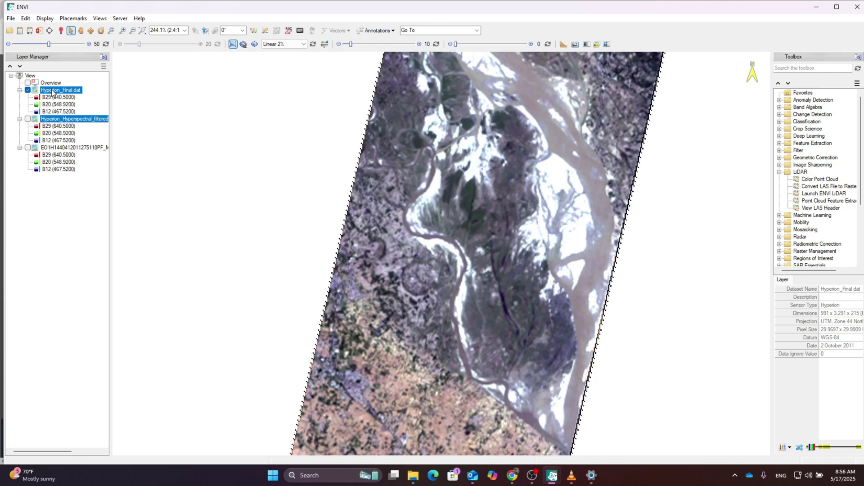
Play Hyperion_Final.dat through all bands in the animation viewer, close it, and centre the river
{"action": "right_click", "coordinate": [61, 90]}
{"action": "left_click", "coordinate": [135, 231]}
{"action": "left_click", "coordinate": [441, 411]}
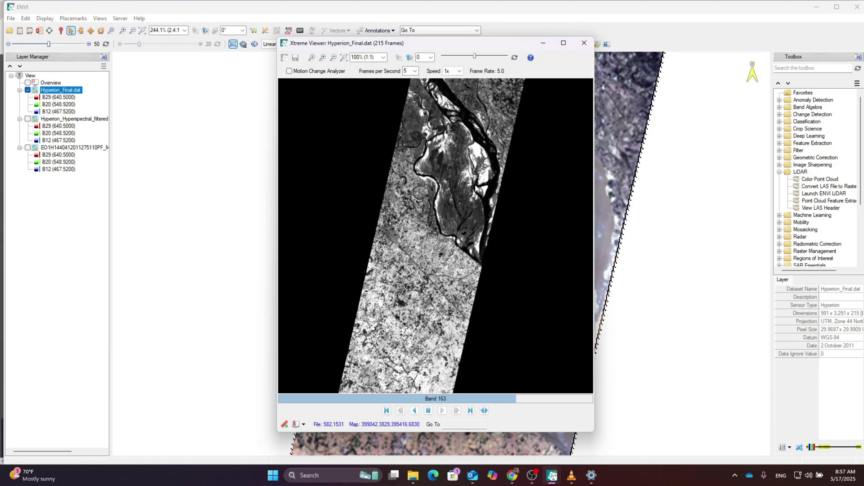
{"action": "left_click", "coordinate": [583, 43]}
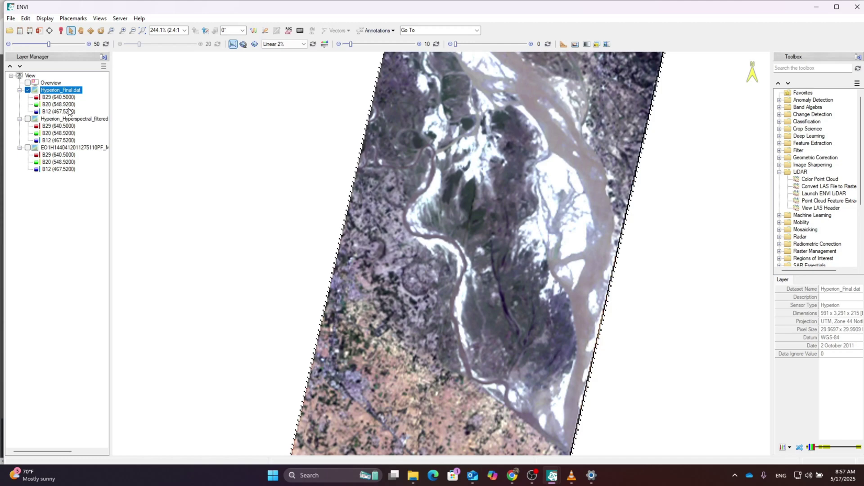
{"action": "scroll", "coordinate": [549, 322], "scroll_direction": "down", "scroll_amount": 2}
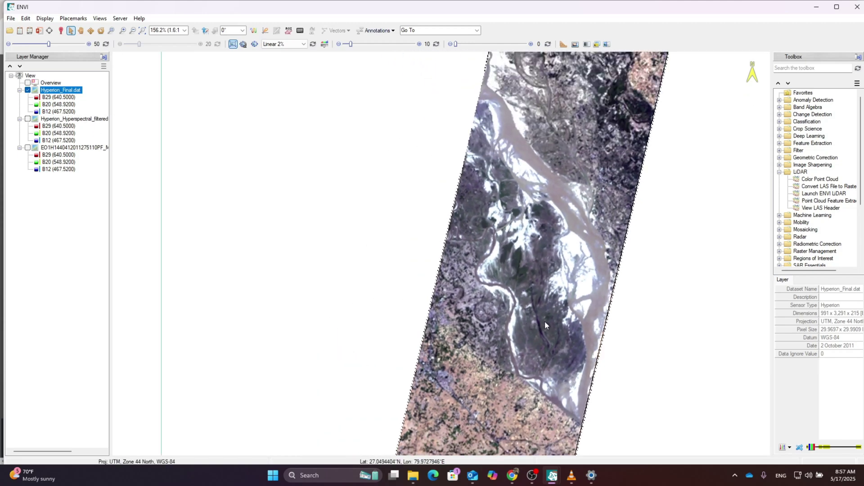
{"action": "left_click_drag", "start_coordinate": [544, 321], "coordinate": [456, 289]}
{"action": "scroll", "coordinate": [454, 288], "scroll_direction": "up", "scroll_amount": 2}
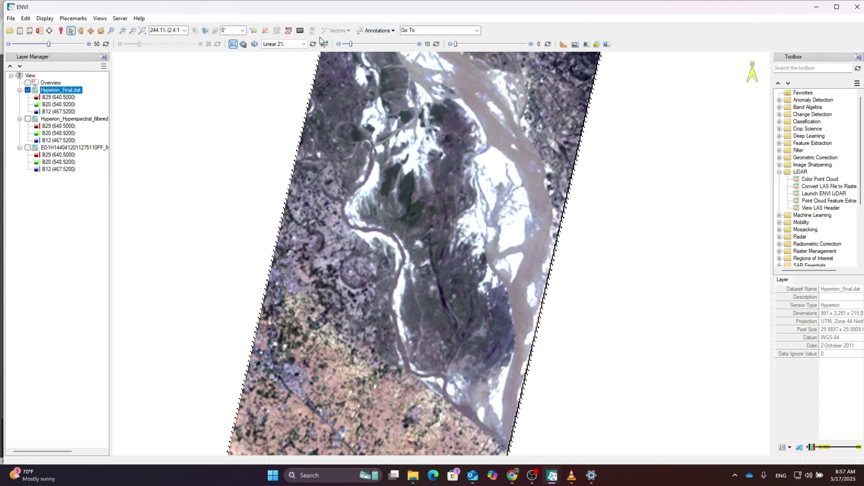
{"action": "left_click", "coordinate": [254, 30]}
{"action": "left_click", "coordinate": [441, 253]}
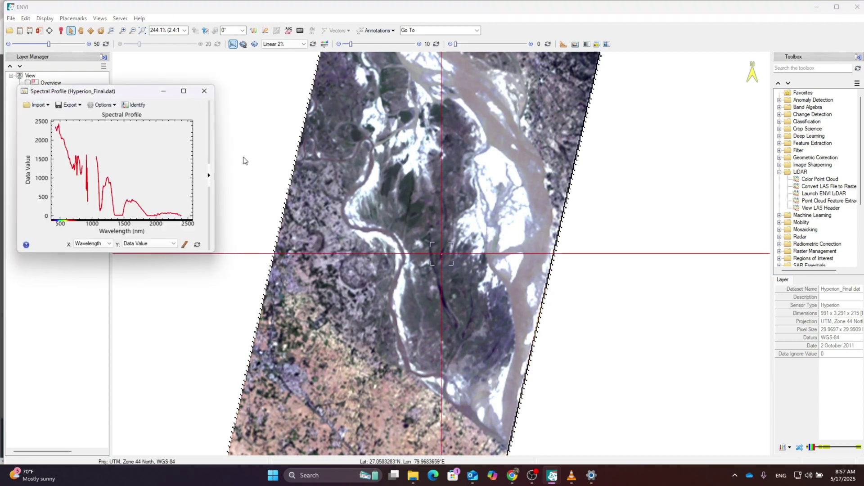
{"action": "left_click_drag", "start_coordinate": [442, 256], "coordinate": [441, 281]}
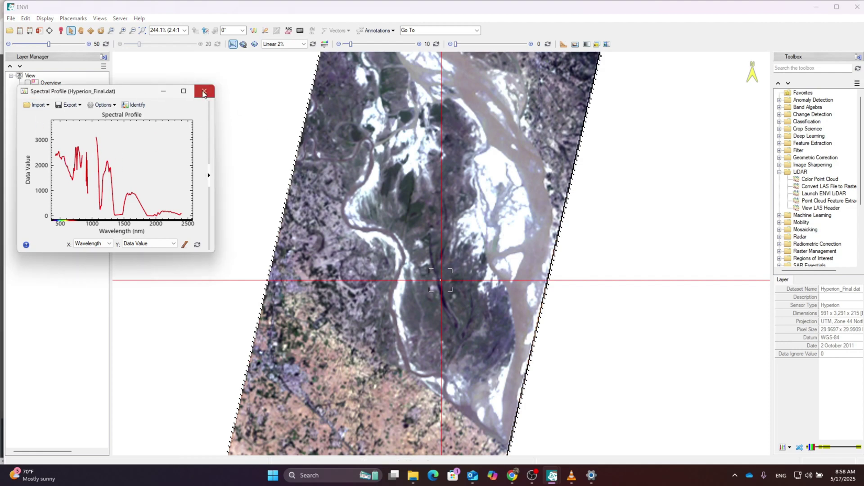
{"action": "left_click", "coordinate": [204, 91]}
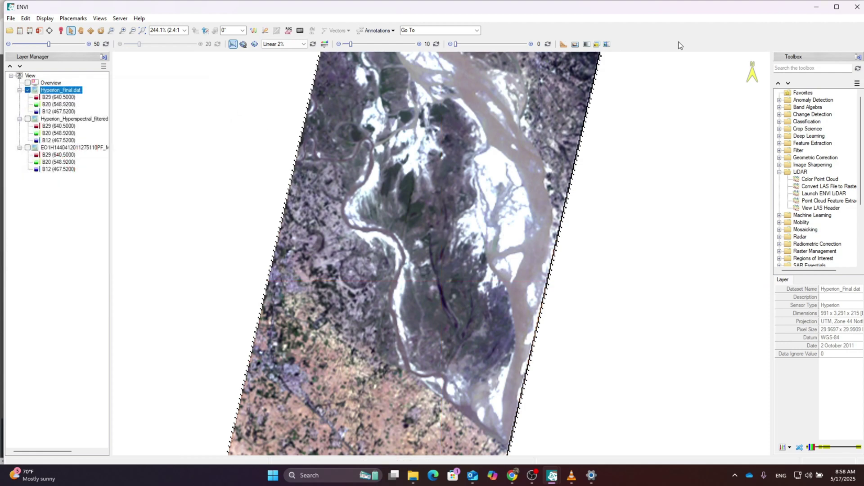
Run QUAC on Hyperion_Final.dat with the output raster named Atm_Corrected_Hyperion
{"action": "left_click", "coordinate": [790, 68]}
{"action": "type", "text": "quac"}
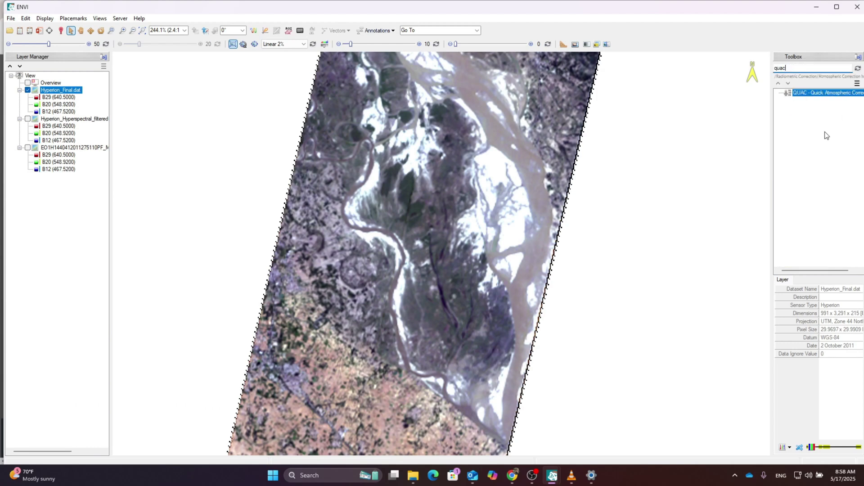
{"action": "double_click", "coordinate": [818, 93]}
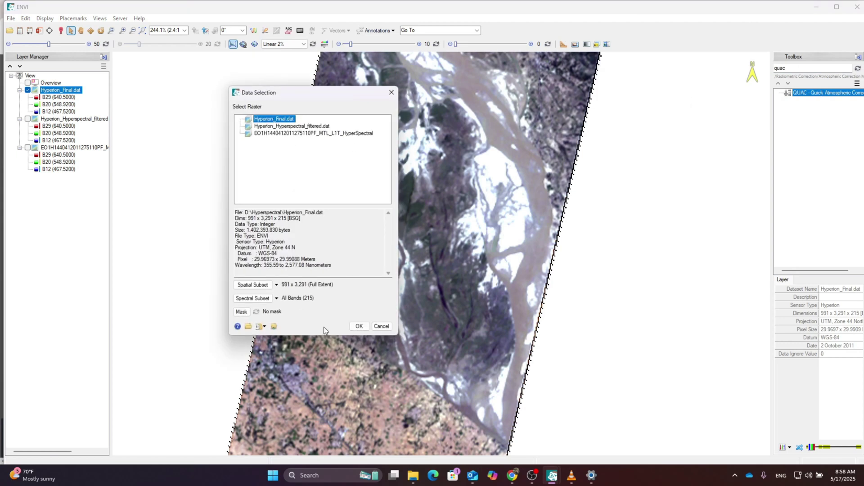
{"action": "left_click", "coordinate": [358, 326]}
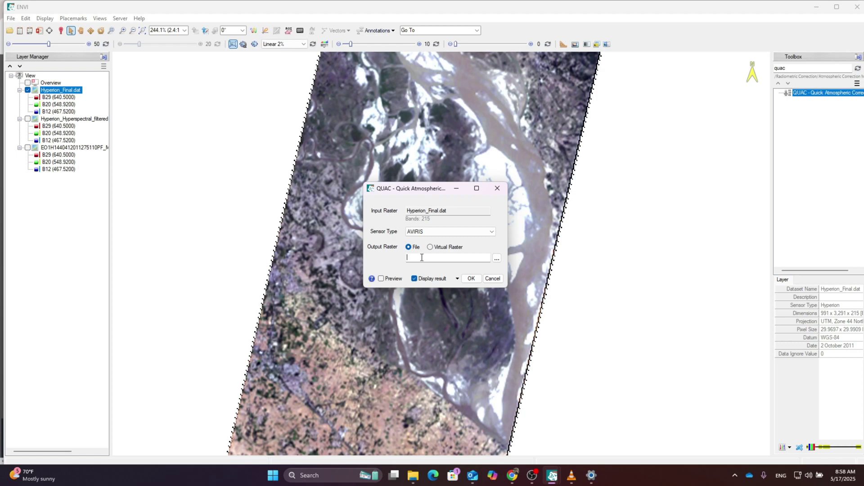
{"action": "left_click", "coordinate": [422, 257]}
{"action": "left_click", "coordinate": [473, 279]}
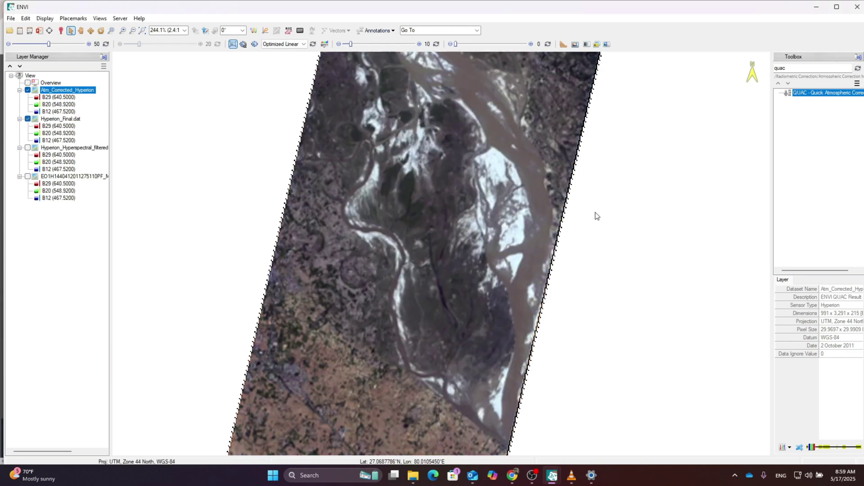
Hide Hyperion_Final.dat and plot the spectral profile of a pixel up and left of centre
{"action": "left_click", "coordinate": [28, 118]}
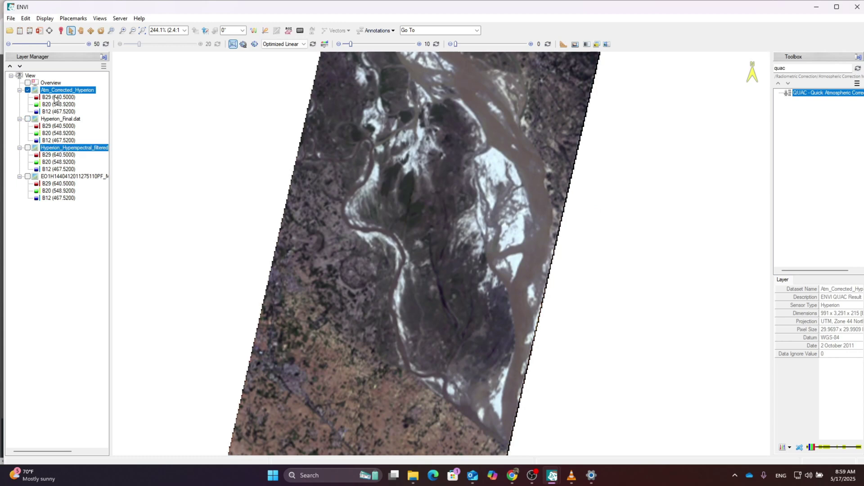
{"action": "left_click", "coordinate": [254, 31]}
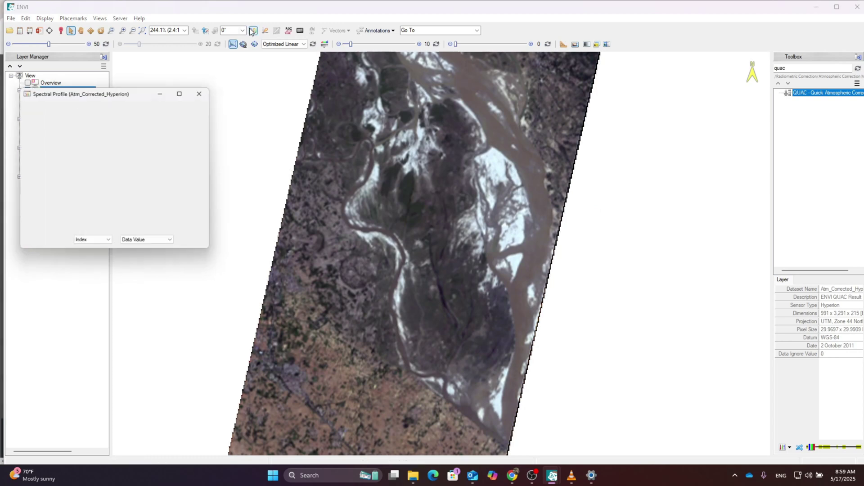
{"action": "left_click_drag", "start_coordinate": [436, 249], "coordinate": [411, 193]}
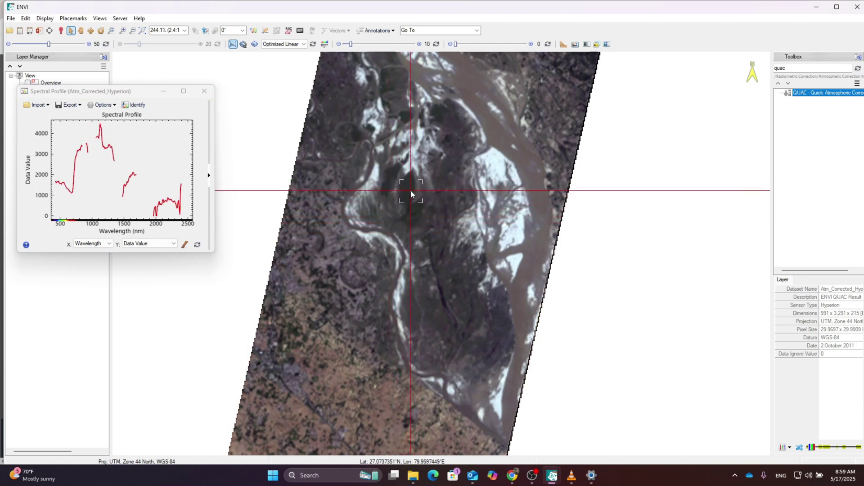
{"action": "mouse_move", "coordinate": [411, 193]}
{"action": "left_mouse_down"}
{"action": "mouse_move", "coordinate": [397, 199]}
{"action": "mouse_move", "coordinate": [402, 290]}
{"action": "mouse_move", "coordinate": [403, 193]}
{"action": "left_mouse_up"}
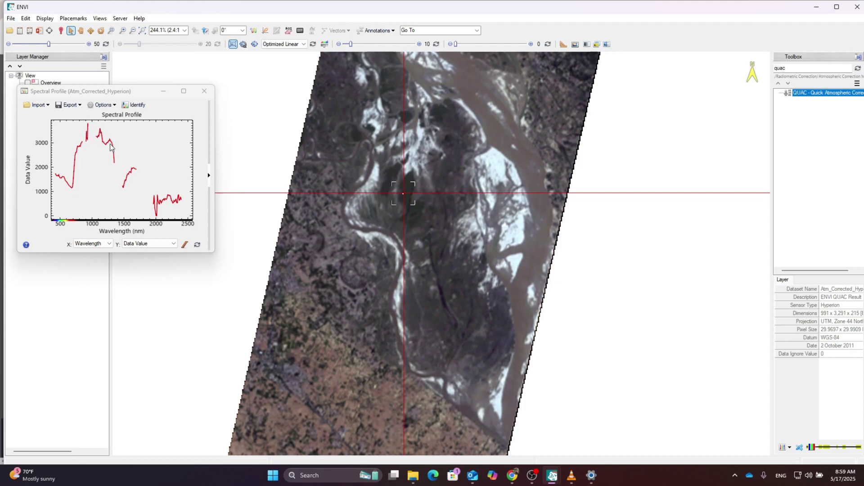
Identify matching igcp_2.sli materials for the pixel, with GREENVEG first, and move the results aside
{"action": "left_click", "coordinate": [115, 165]}
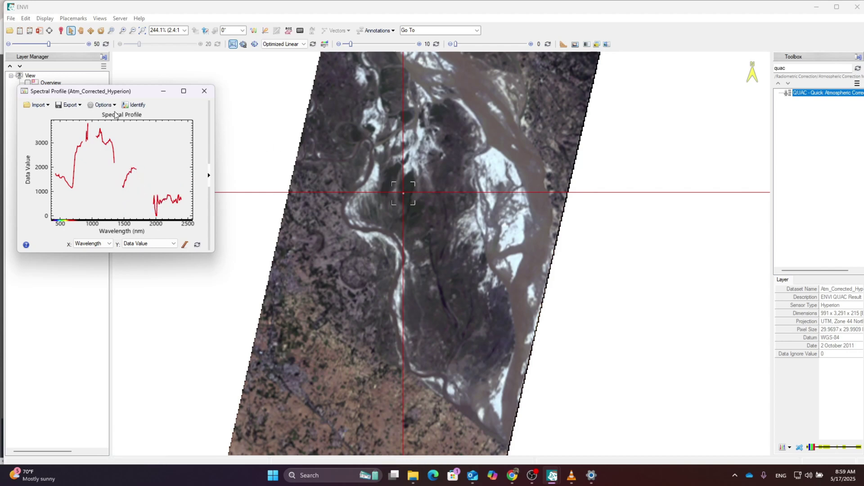
{"action": "left_click", "coordinate": [135, 104]}
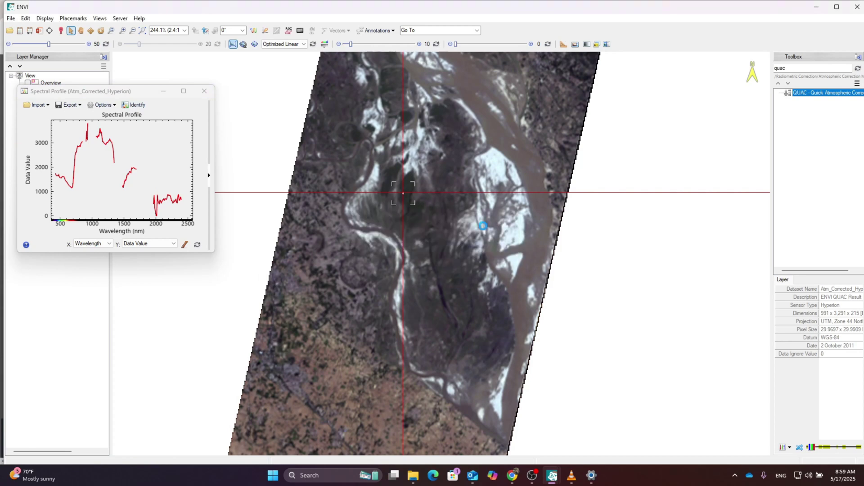
{"action": "left_click_drag", "start_coordinate": [319, 99], "coordinate": [704, 106]}
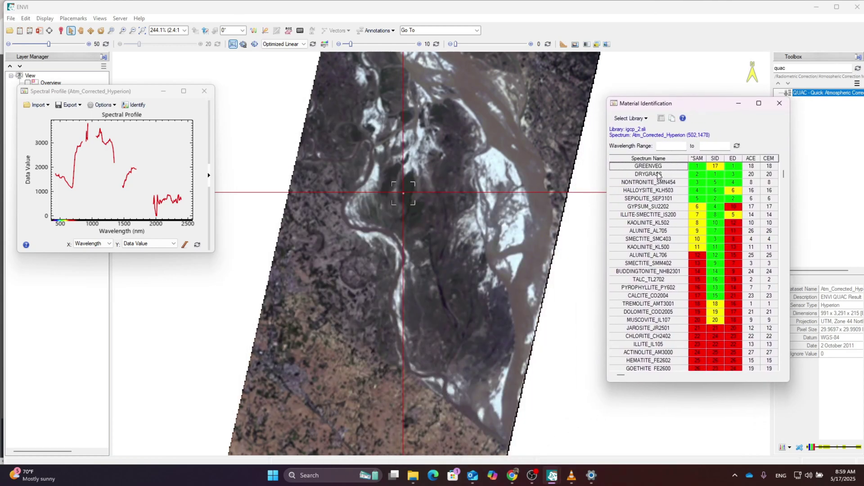
Probe farmland pixel (430,1587) in the lower-left so DRYGRASS ranks first and GREENVEG second
{"action": "left_click_drag", "start_coordinate": [405, 194], "coordinate": [408, 196]}
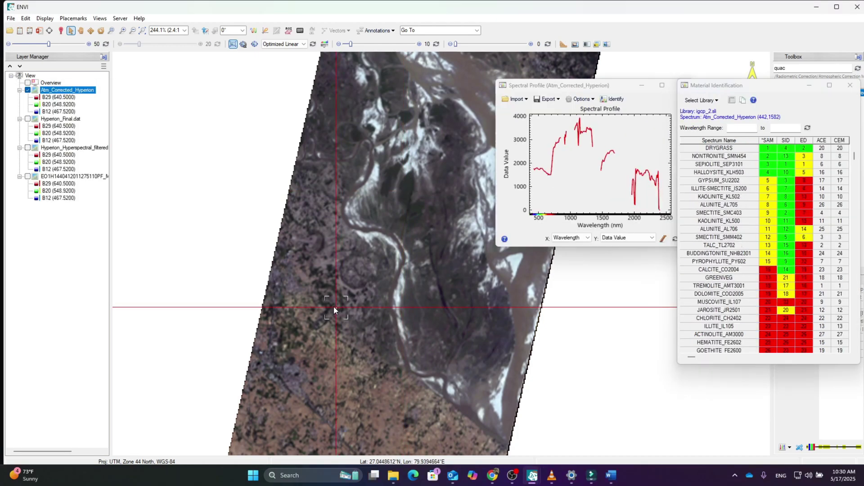
{"action": "mouse_move", "coordinate": [333, 306]}
{"action": "left_mouse_down"}
{"action": "mouse_move", "coordinate": [321, 300]}
{"action": "mouse_move", "coordinate": [349, 302]}
{"action": "mouse_move", "coordinate": [325, 312]}
{"action": "left_mouse_up"}
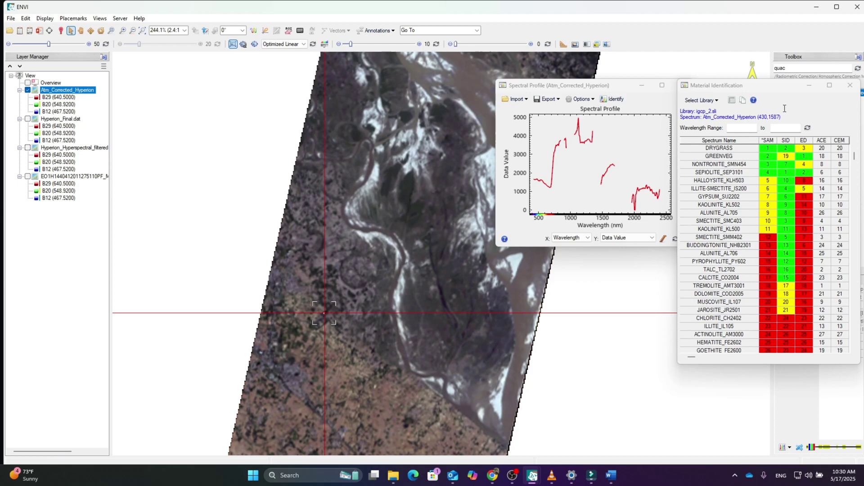
Close Material Identification and begin importing a spectrum from a spectral library
{"action": "left_click", "coordinate": [850, 86]}
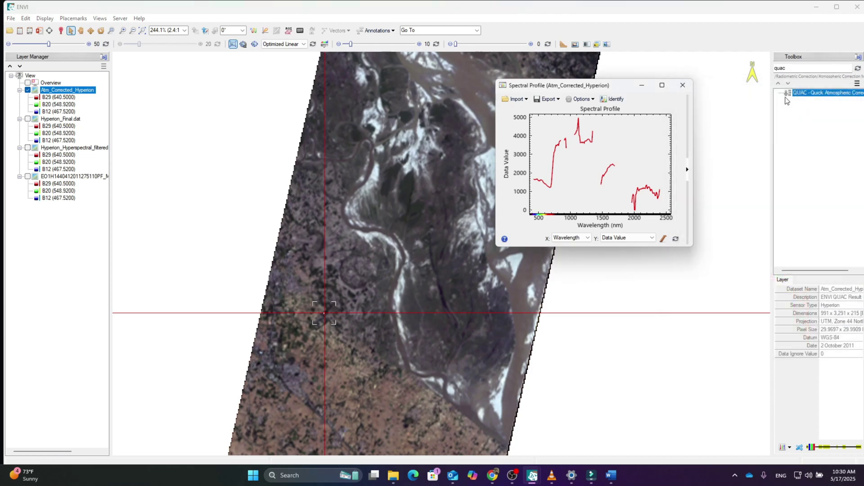
{"action": "left_click", "coordinate": [524, 100]}
{"action": "left_click", "coordinate": [539, 121]}
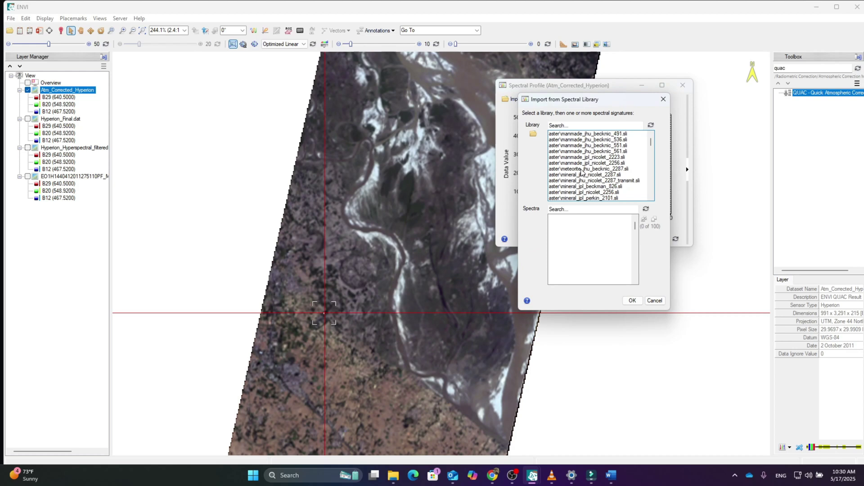
{"action": "scroll", "coordinate": [582, 180], "scroll_direction": "down", "scroll_amount": 10}
{"action": "scroll", "coordinate": [583, 181], "scroll_direction": "down", "scroll_amount": 8}
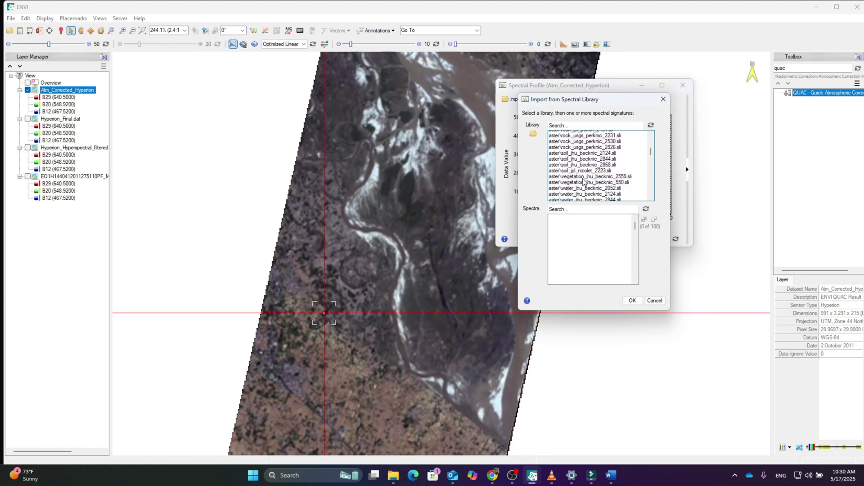
{"action": "scroll", "coordinate": [583, 182], "scroll_direction": "down", "scroll_amount": 10}
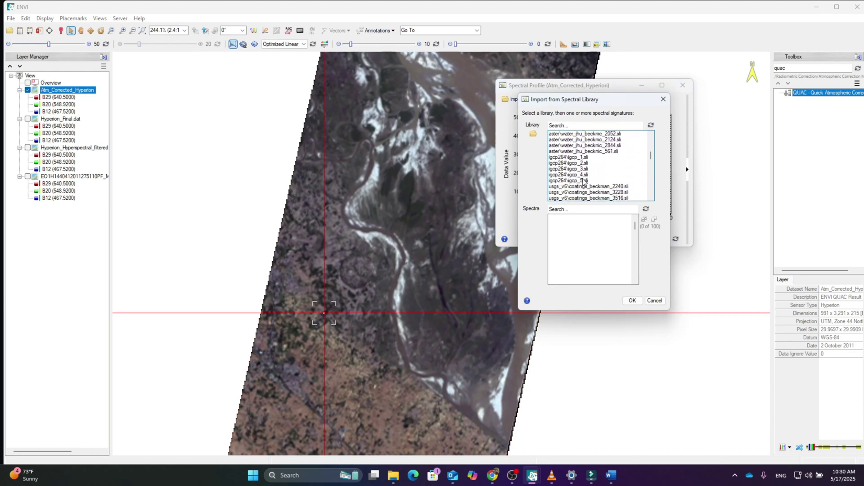
{"action": "scroll", "coordinate": [583, 182], "scroll_direction": "down", "scroll_amount": 8}
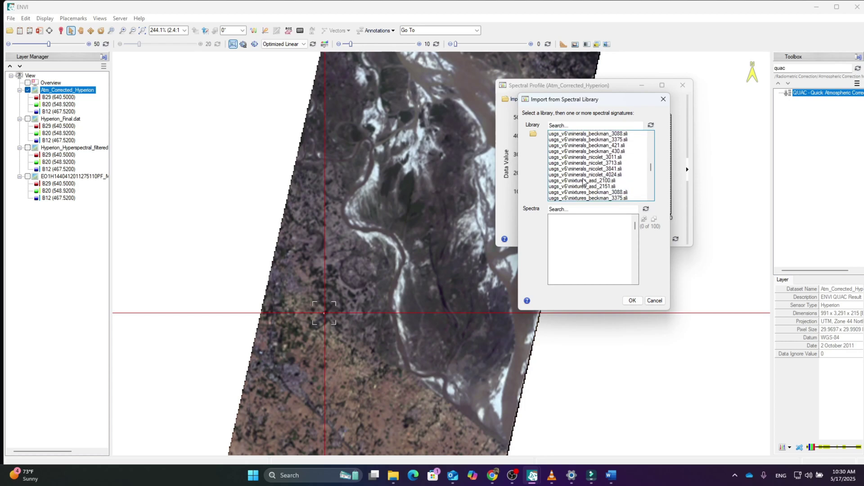
{"action": "scroll", "coordinate": [583, 182], "scroll_direction": "down", "scroll_amount": 4}
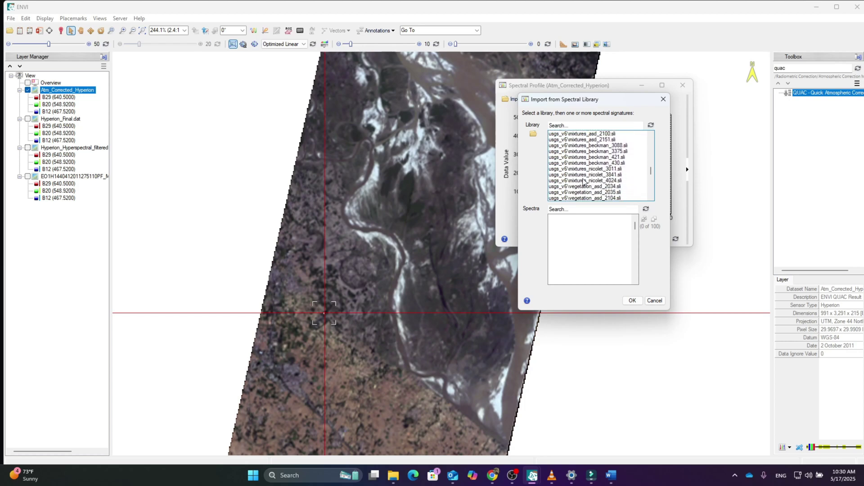
{"action": "scroll", "coordinate": [583, 182], "scroll_direction": "down", "scroll_amount": 2}
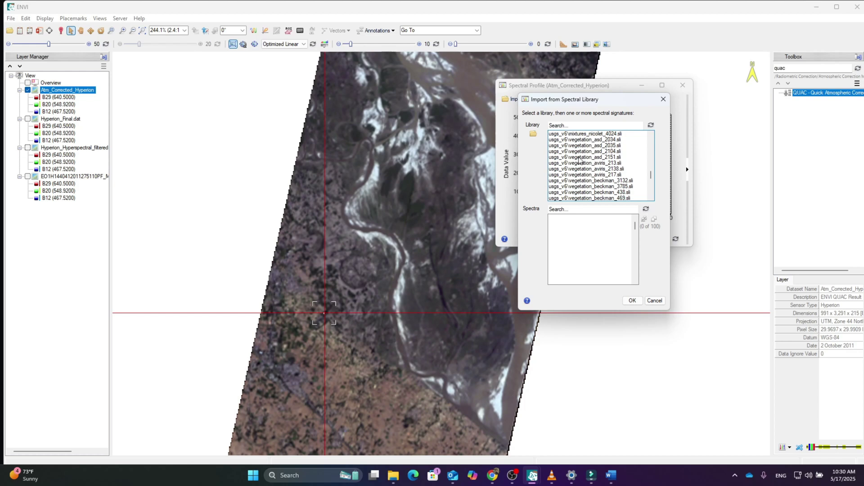
{"action": "scroll", "coordinate": [580, 161], "scroll_direction": "up", "scroll_amount": 2}
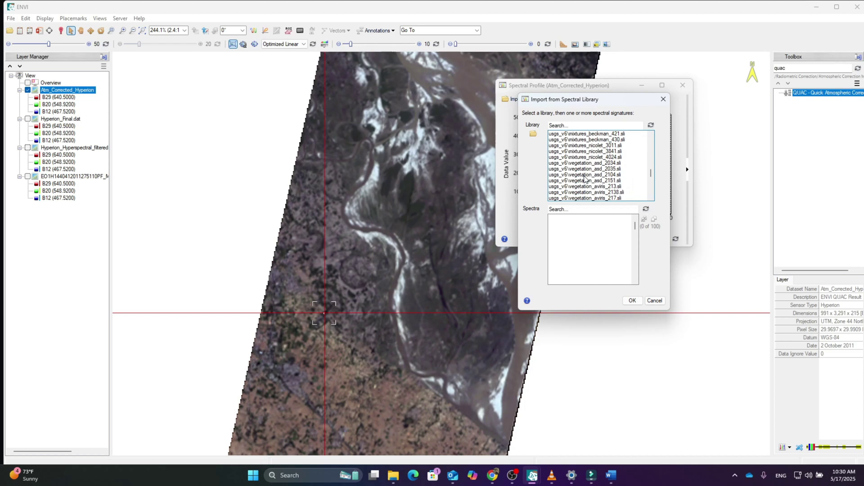
Choose usgs_v6 vegetation_aviris_2138.sli and overlay the Grass-Fescue-Wheatgrass YNP-FW-1 spectrum on the plot
{"action": "left_click", "coordinate": [578, 187]}
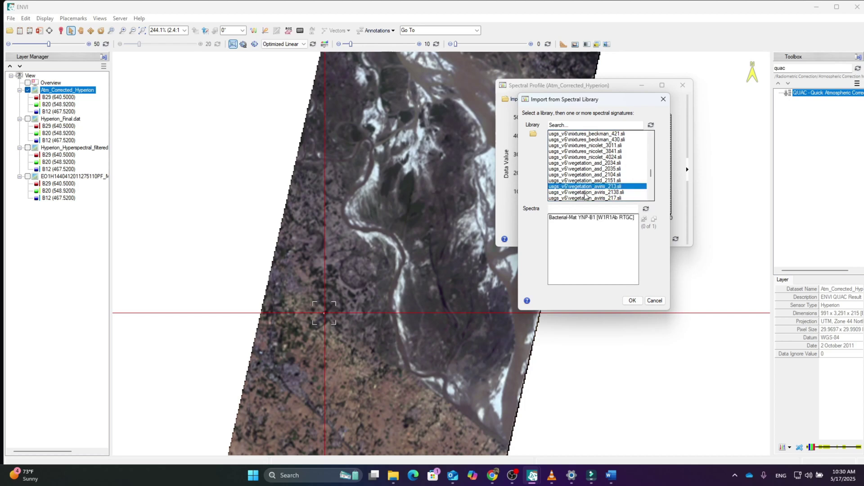
{"action": "left_click", "coordinate": [582, 193]}
{"action": "scroll", "coordinate": [584, 188], "scroll_direction": "down", "scroll_amount": 2}
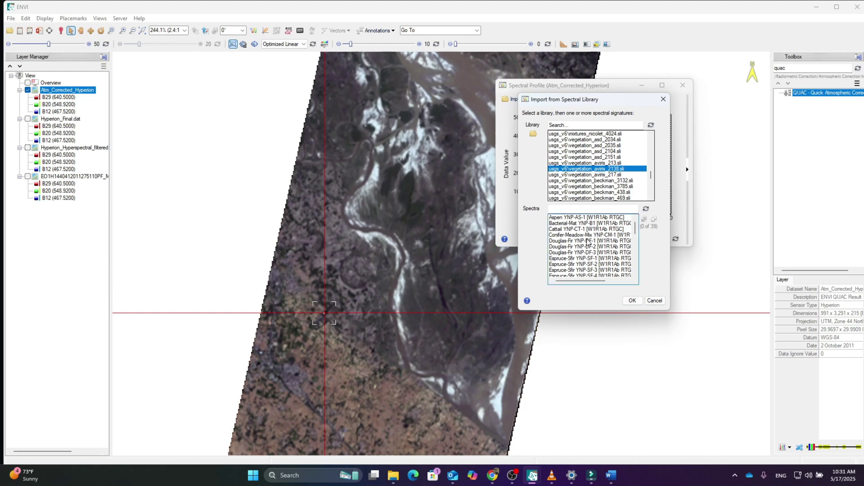
{"action": "scroll", "coordinate": [594, 257], "scroll_direction": "down", "scroll_amount": 2}
{"action": "scroll", "coordinate": [593, 257], "scroll_direction": "down", "scroll_amount": 1}
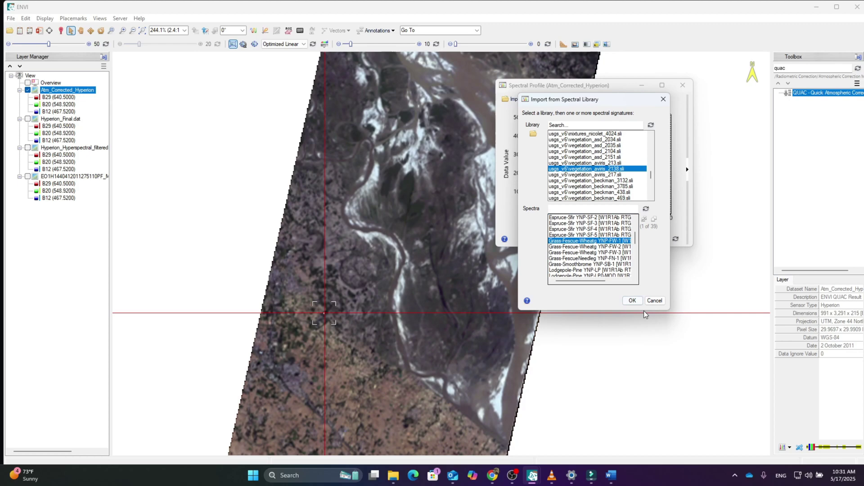
{"action": "left_click", "coordinate": [632, 301]}
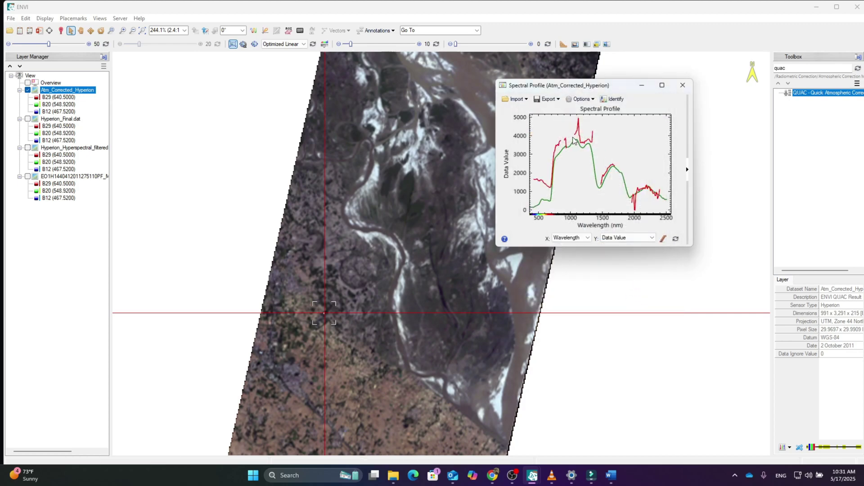
Probe nearby pixel (430,1586) and identify its material against igcp_2.sli, with DRYGRASS first
{"action": "left_click", "coordinate": [324, 312]}
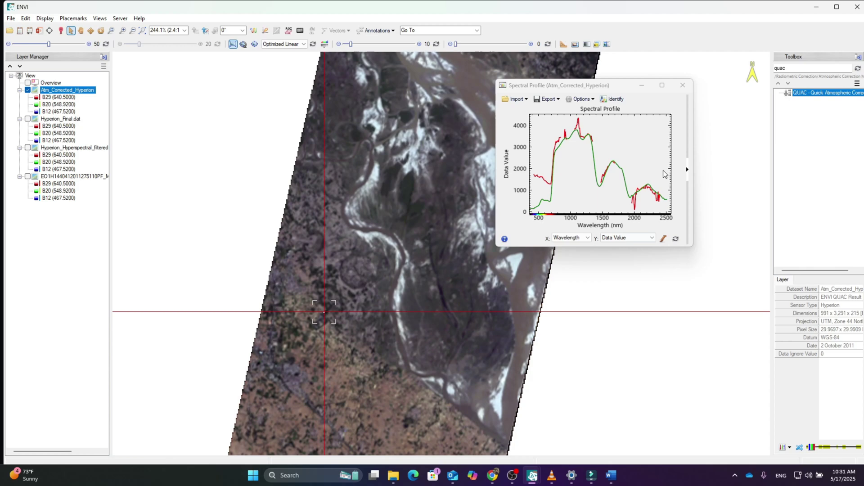
{"action": "left_click", "coordinate": [612, 100]}
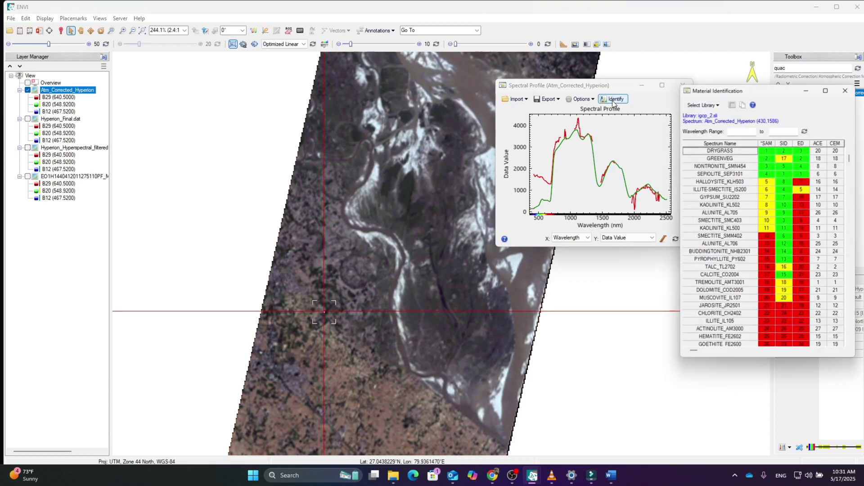